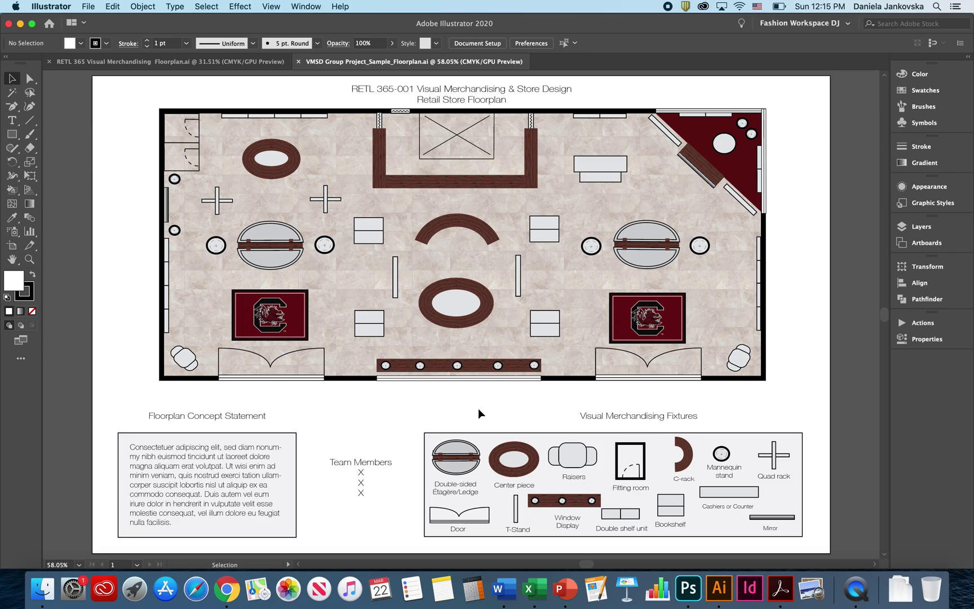
- Bring the Illustrator lesson PDF to the front
key(super+Tab)
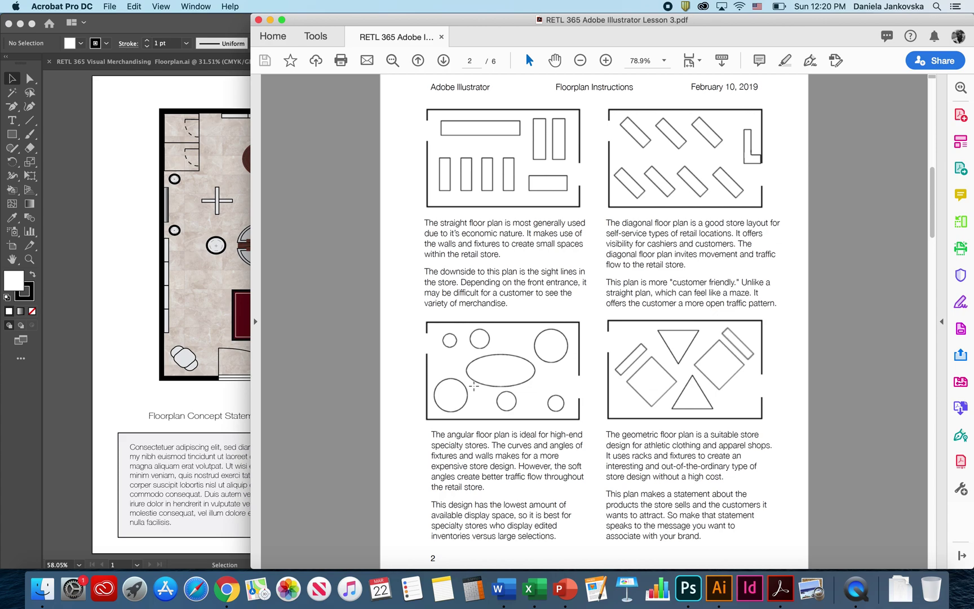
- Scroll the lesson PDF to page 2 on straight, diagonal, angular and geometric floor plans
scroll(474, 386, down, 5)
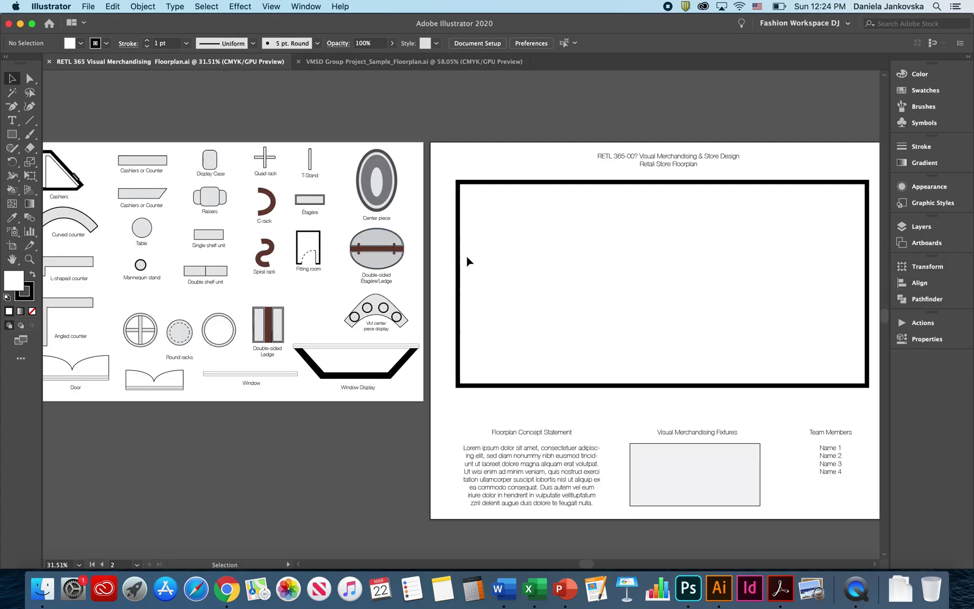
click(930, 243)
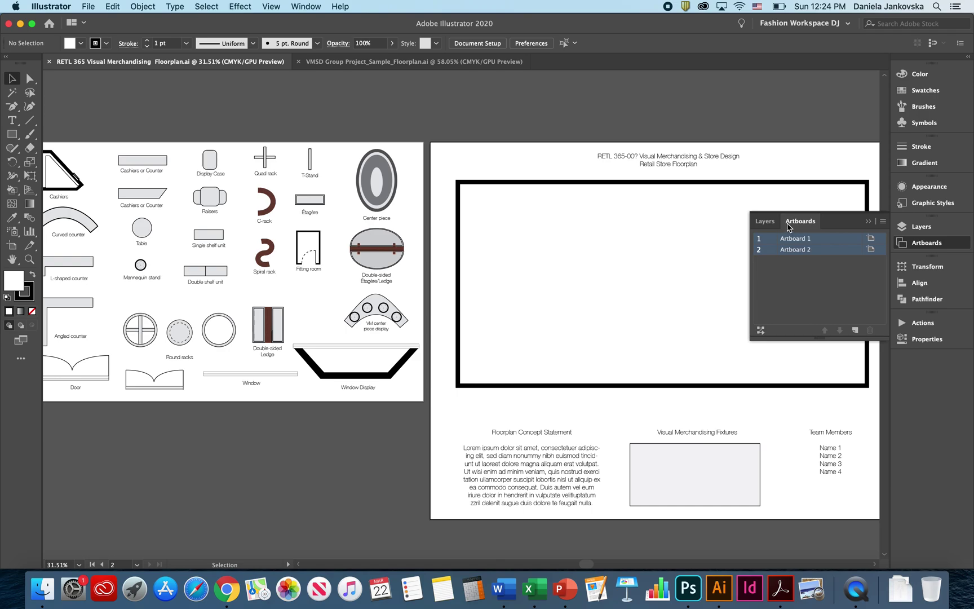
double_click(835, 243)
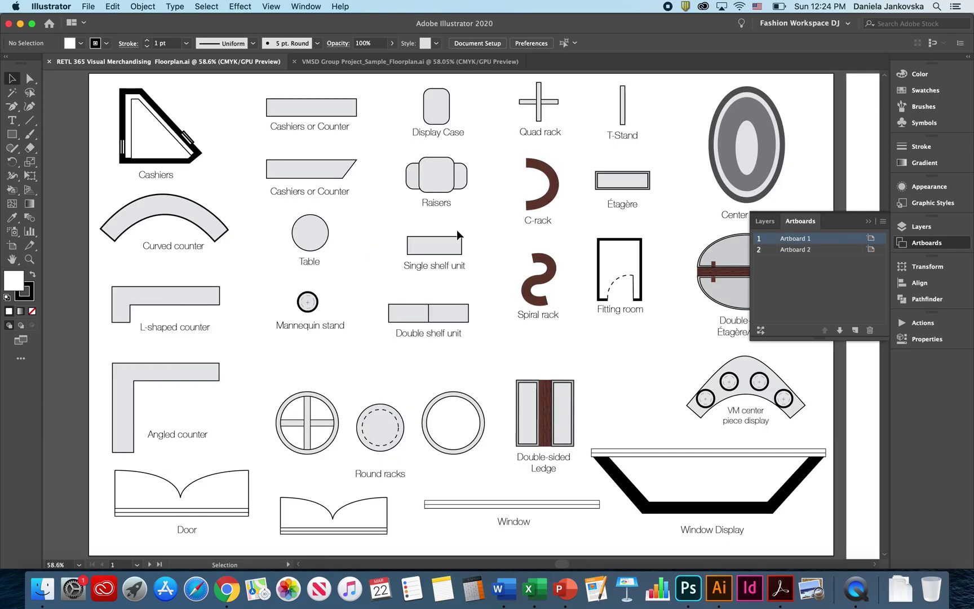
click(868, 222)
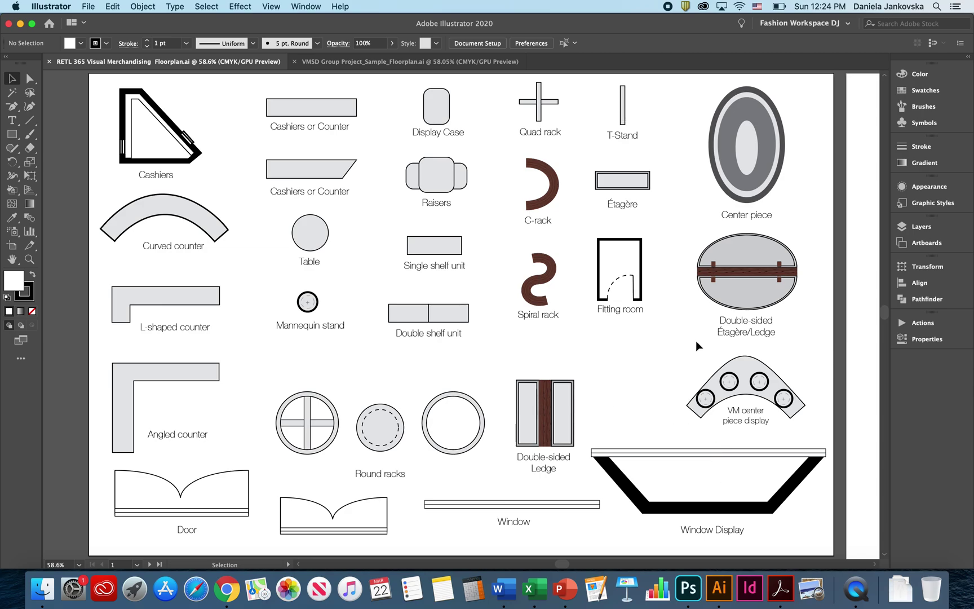
key(super+0)
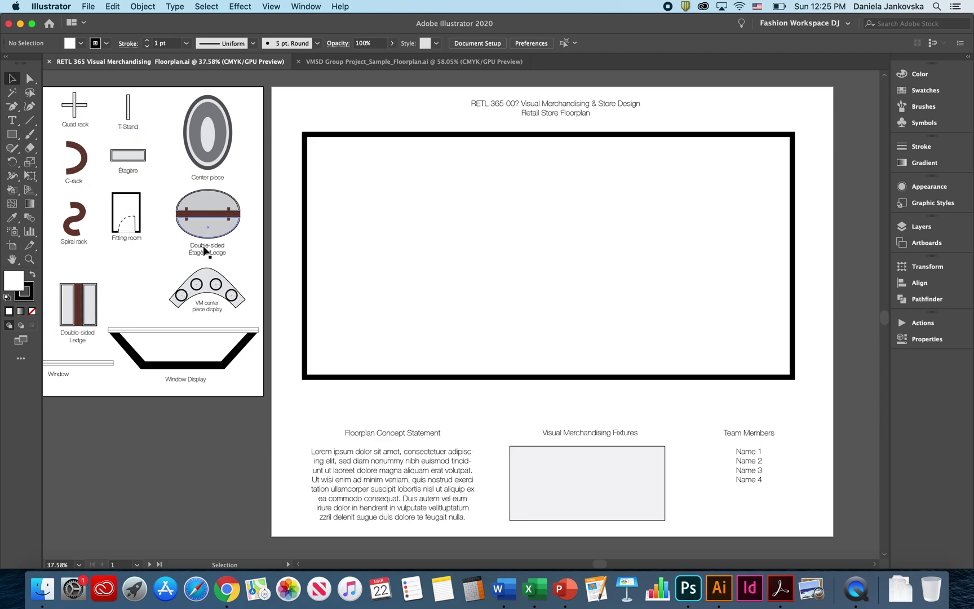
click(90, 366)
- Paste a copy of the Window fixture onto the floorplan's bottom wall
scroll(193, 348, left, 5)
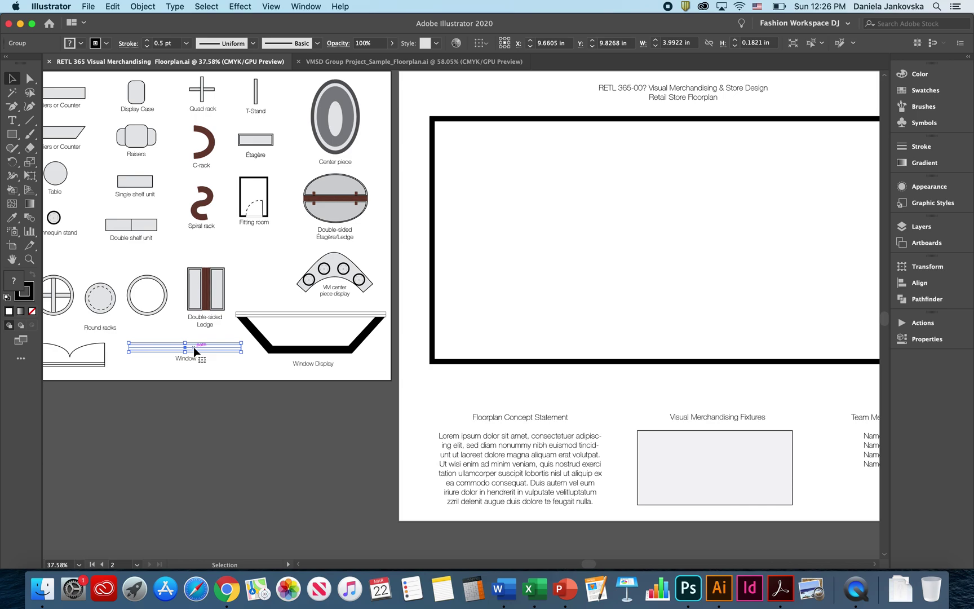
click(112, 6)
click(133, 31)
scroll(543, 363, right, 5)
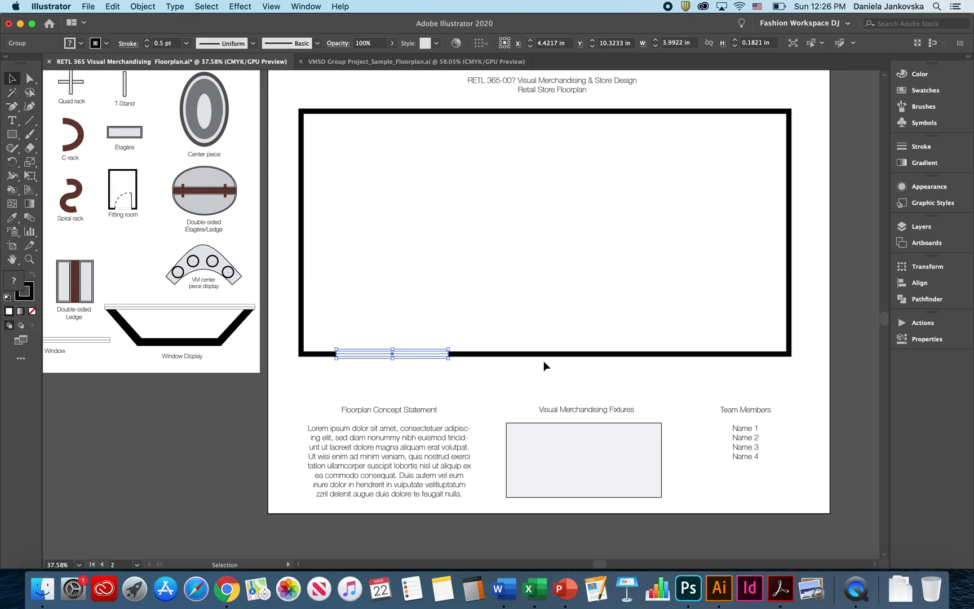
scroll(544, 365, up, 3)
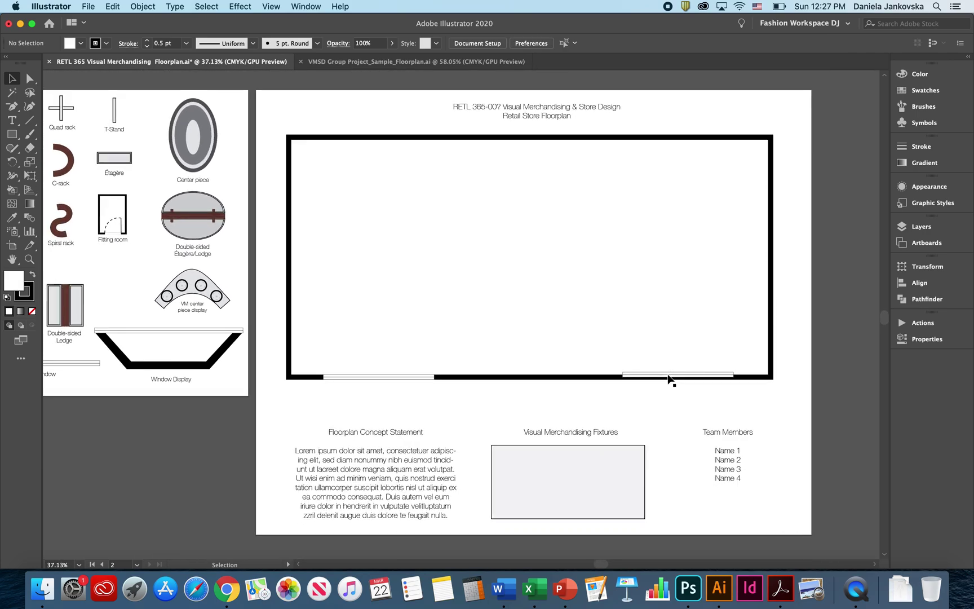
scroll(670, 378, up, 5)
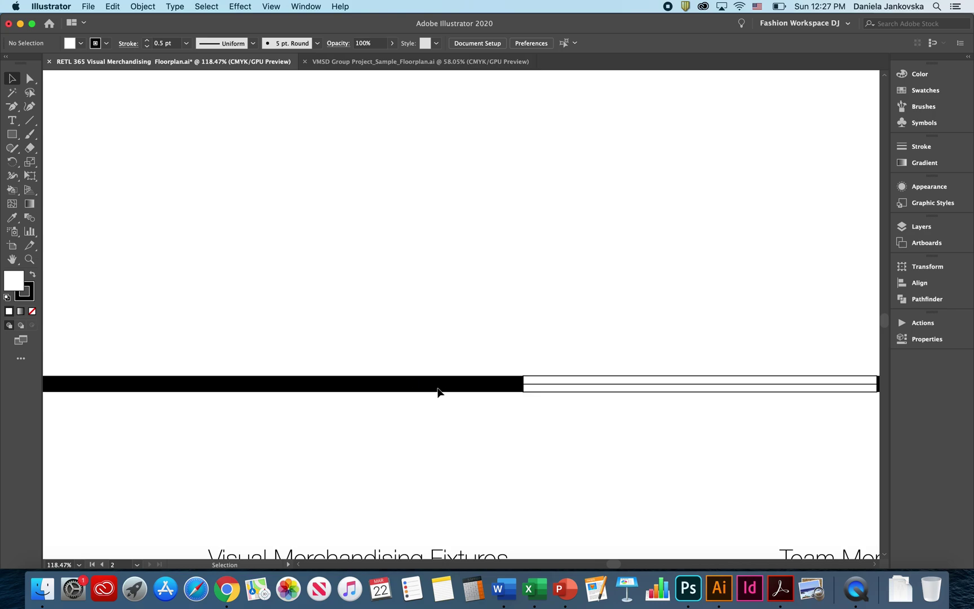
scroll(448, 389, down, 6)
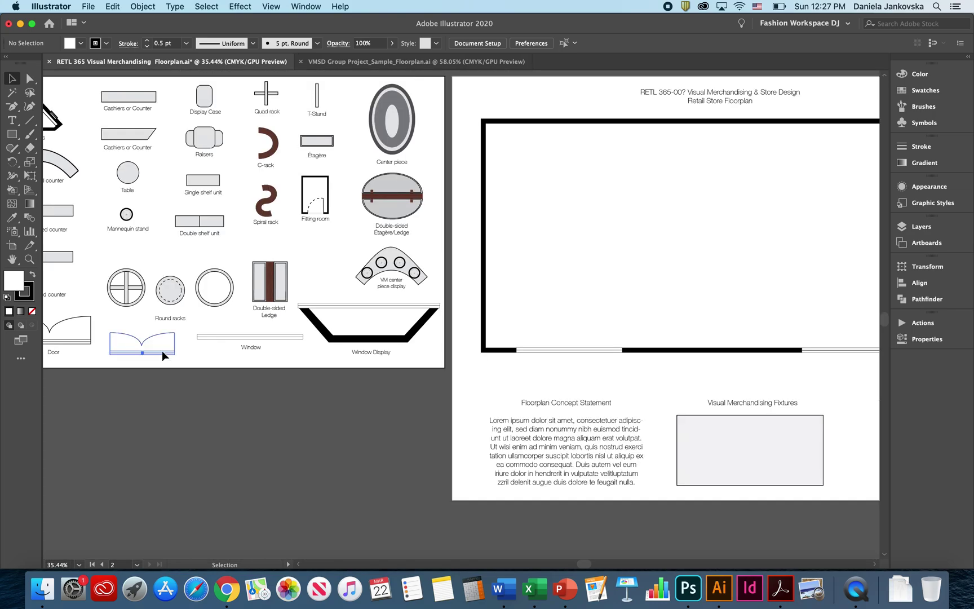
- Move the Door fixture onto the bottom wall as the entry
click(163, 353)
drag(163, 354, 700, 353)
click(620, 428)
scroll(533, 439, up, 3)
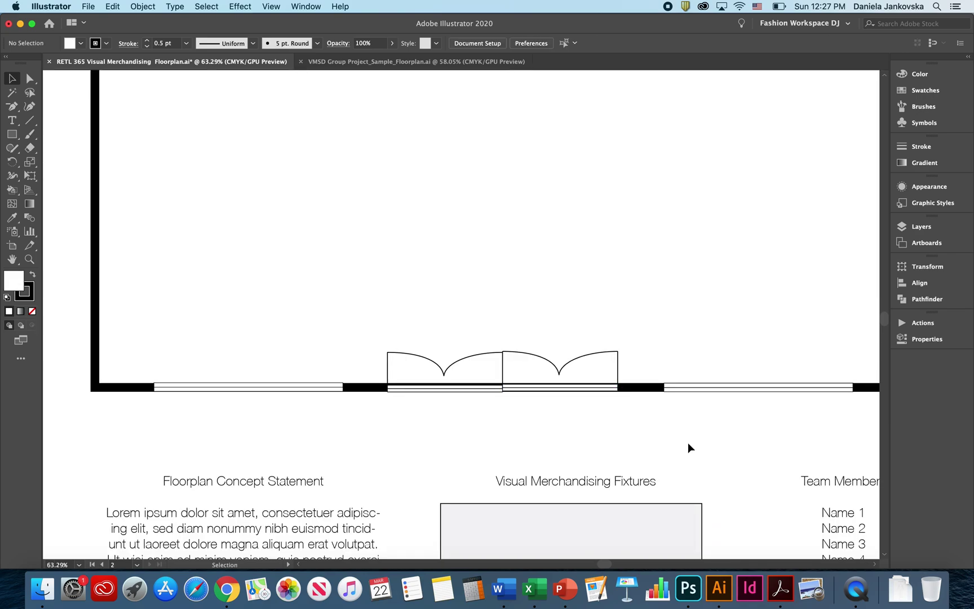
scroll(687, 442, right, 1)
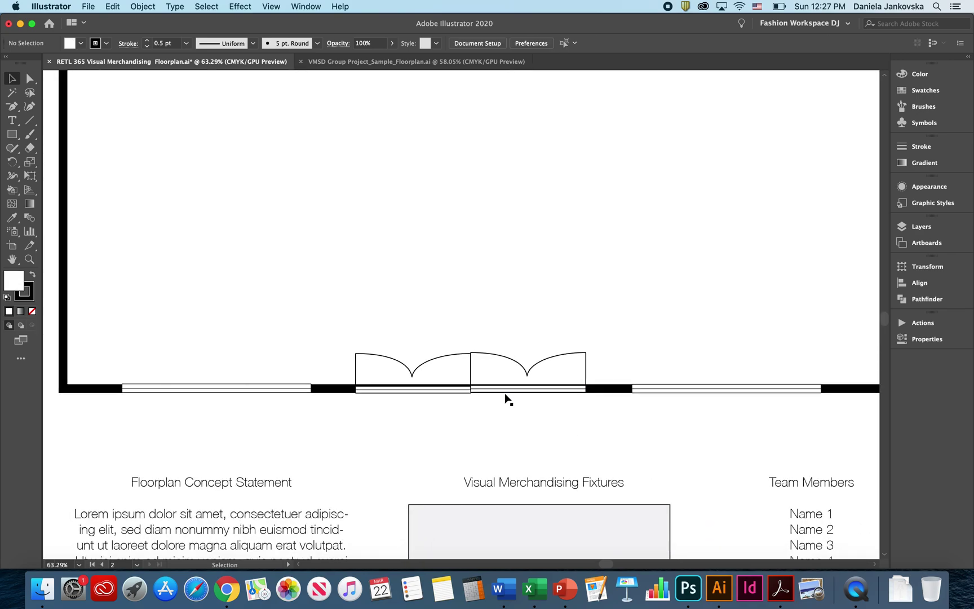
- Make the right-hand door slightly taller and rotate the oval Center piece horizontal
click(528, 379)
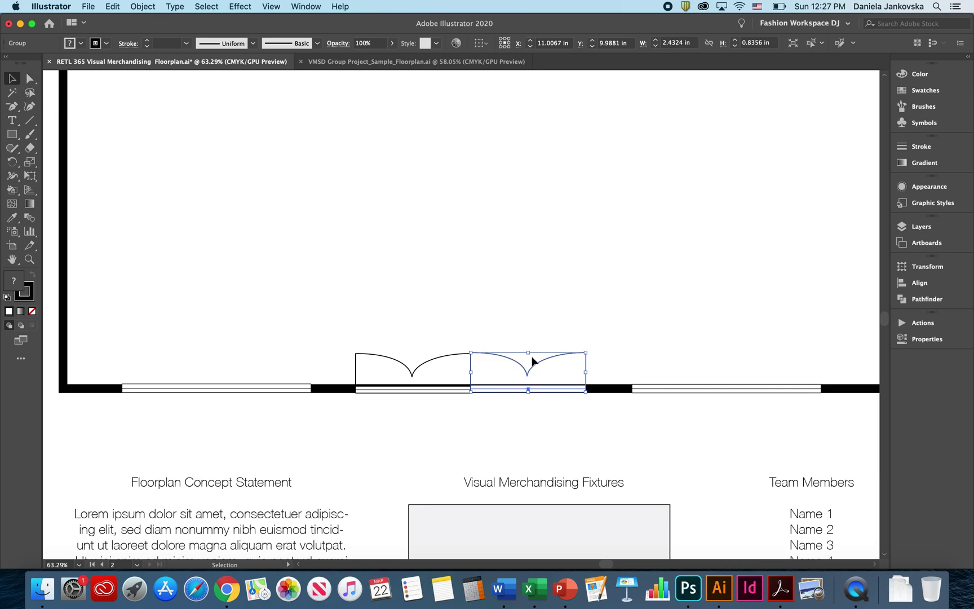
drag(528, 353, 527, 351)
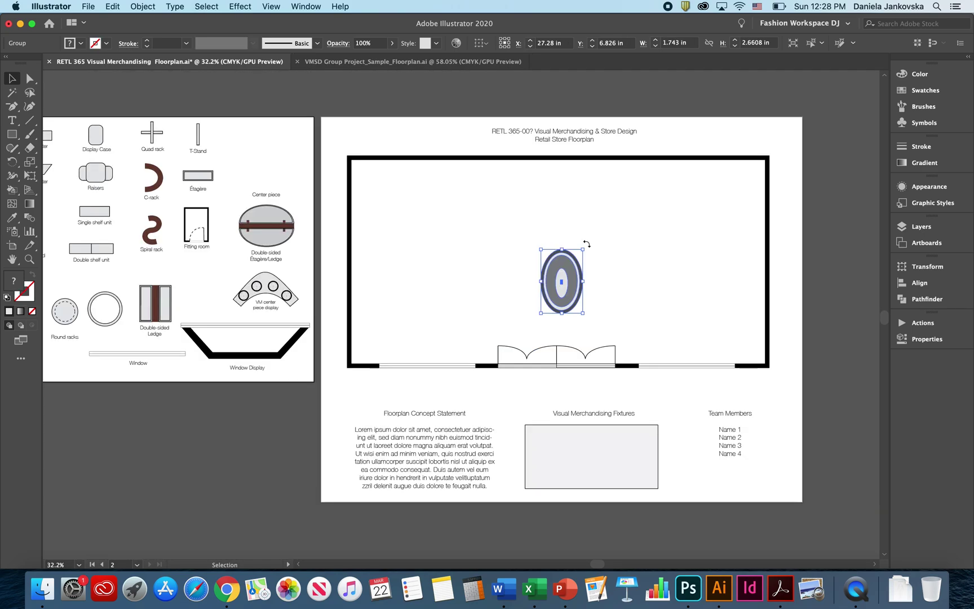
drag(587, 243, 613, 317)
scroll(566, 262, up, 3)
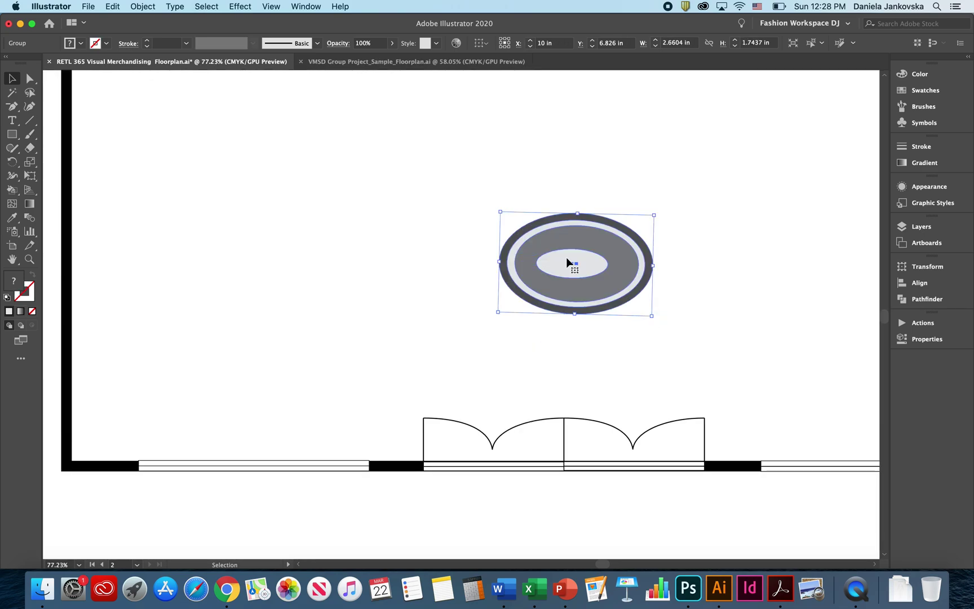
- Ungroup the oval Center piece and delete its inner light ellipse
right_click(566, 258)
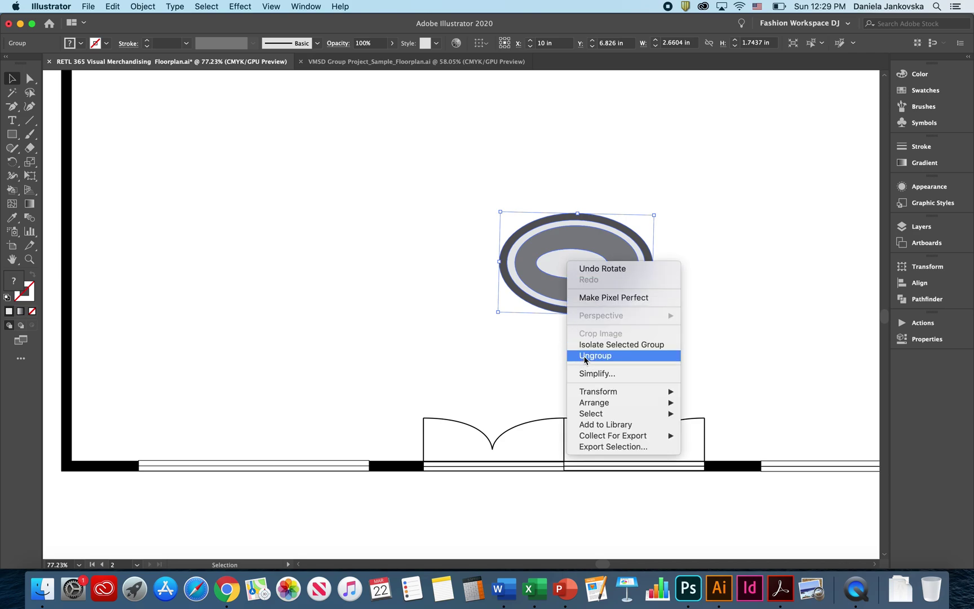
click(585, 357)
click(563, 263)
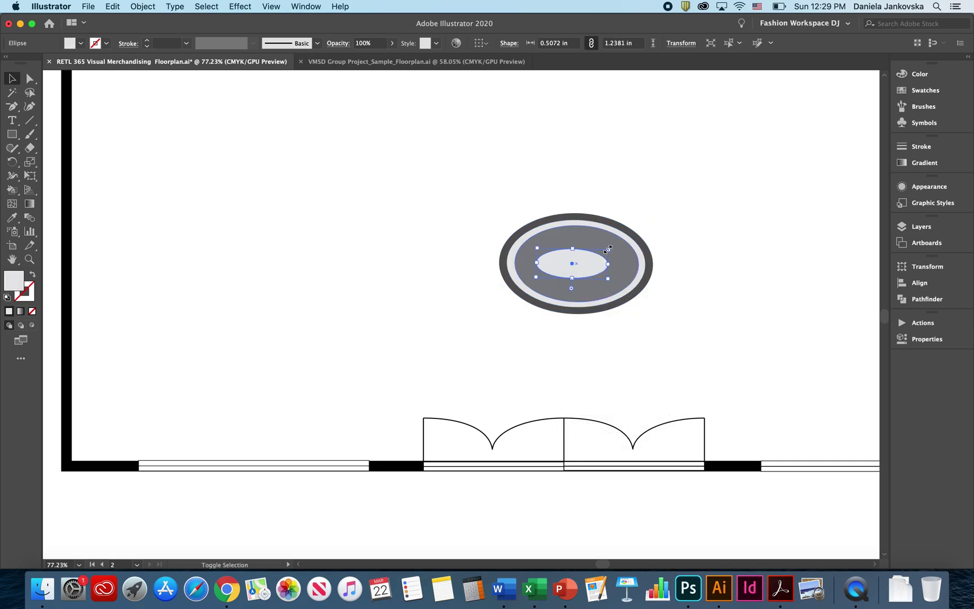
drag(608, 249, 621, 248)
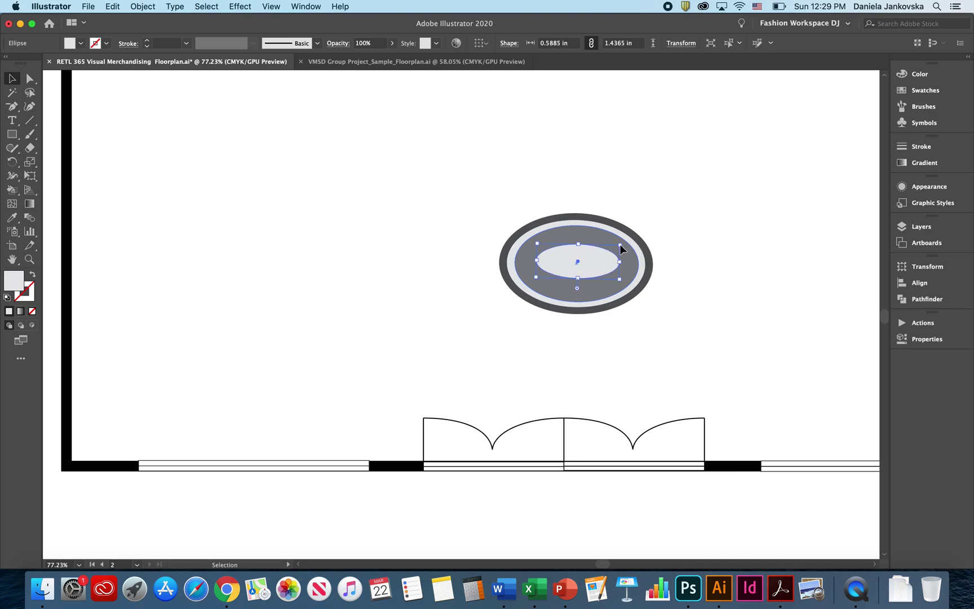
key(Delete)
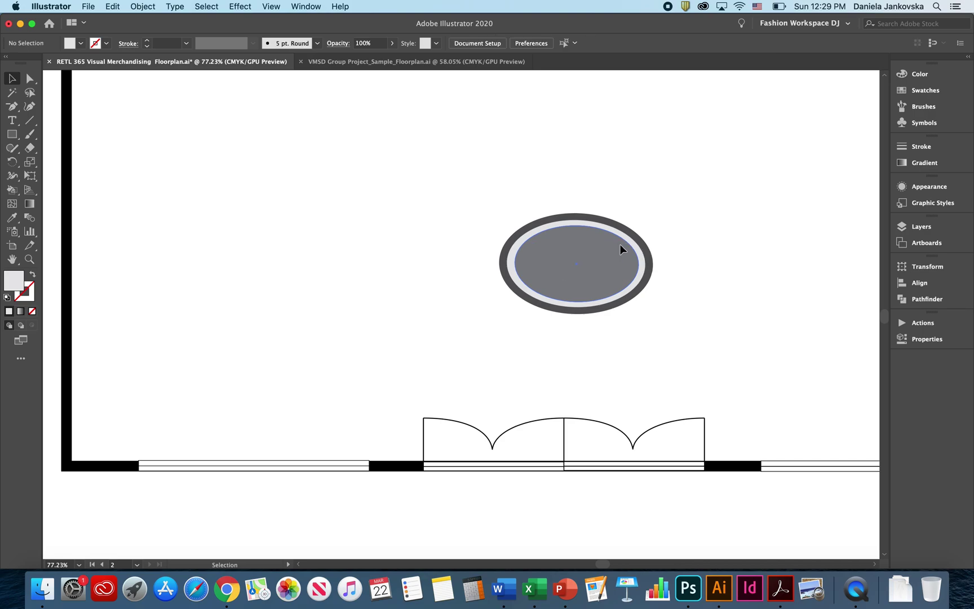
- Change the grey inner ellipse's fill to purple from the swatches
click(575, 264)
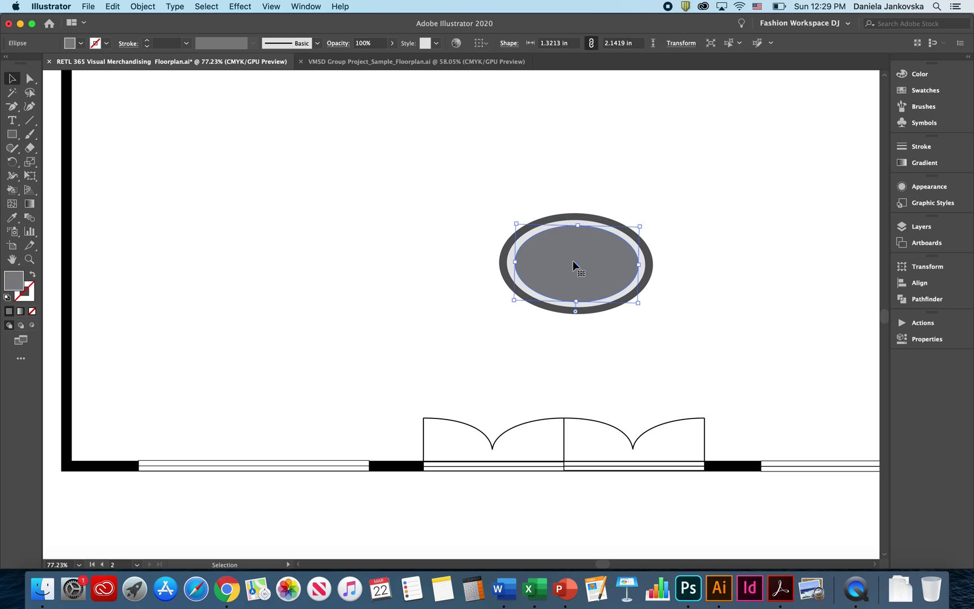
click(80, 43)
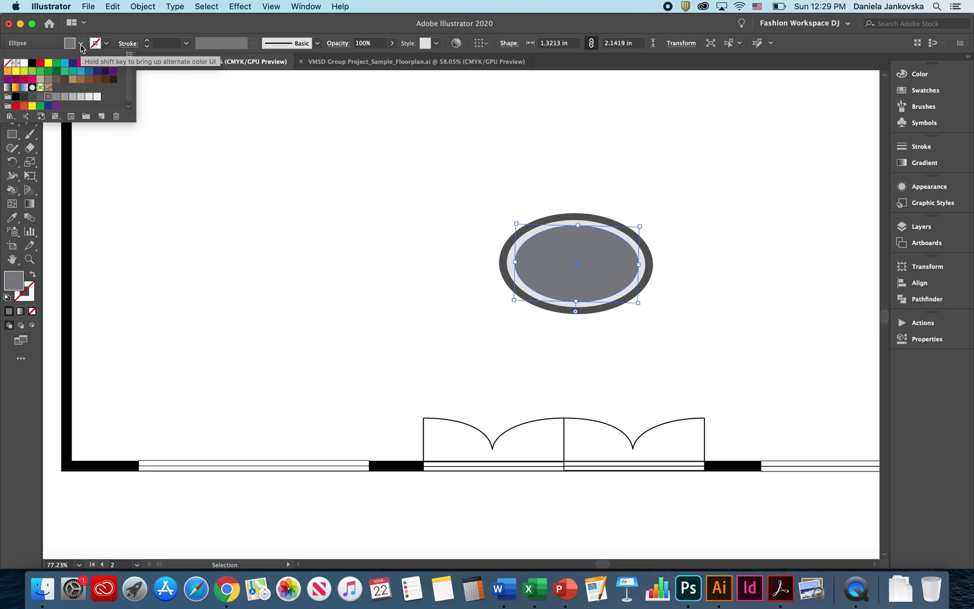
click(930, 101)
click(925, 90)
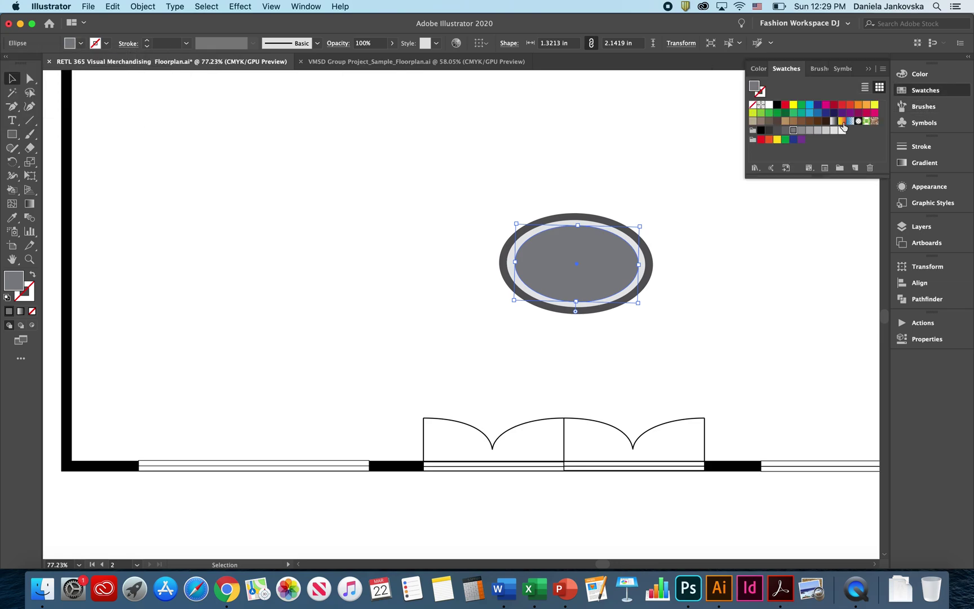
click(841, 121)
click(802, 139)
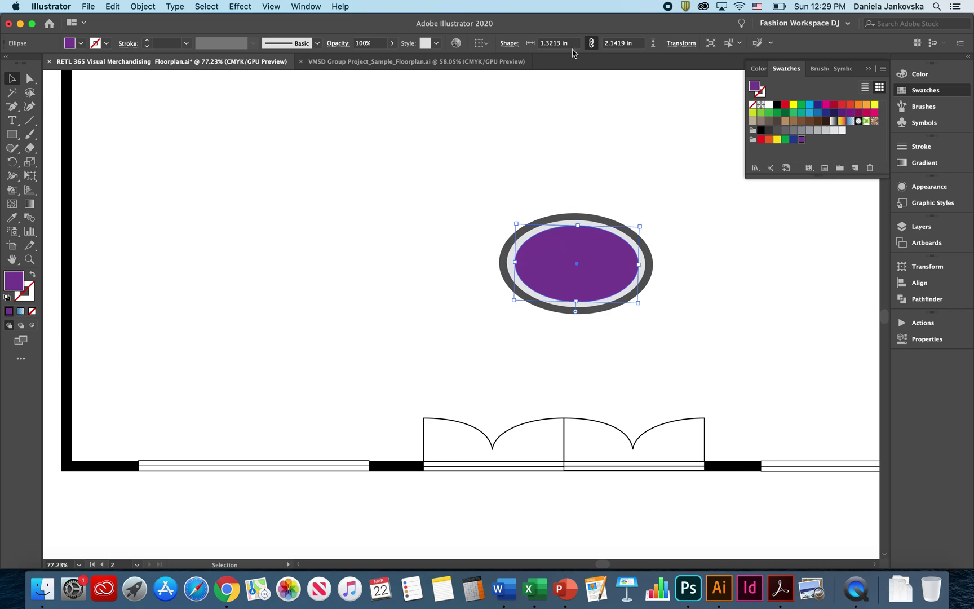
- Scroll the Brush list down to the wood-grain pattern brushes
click(318, 43)
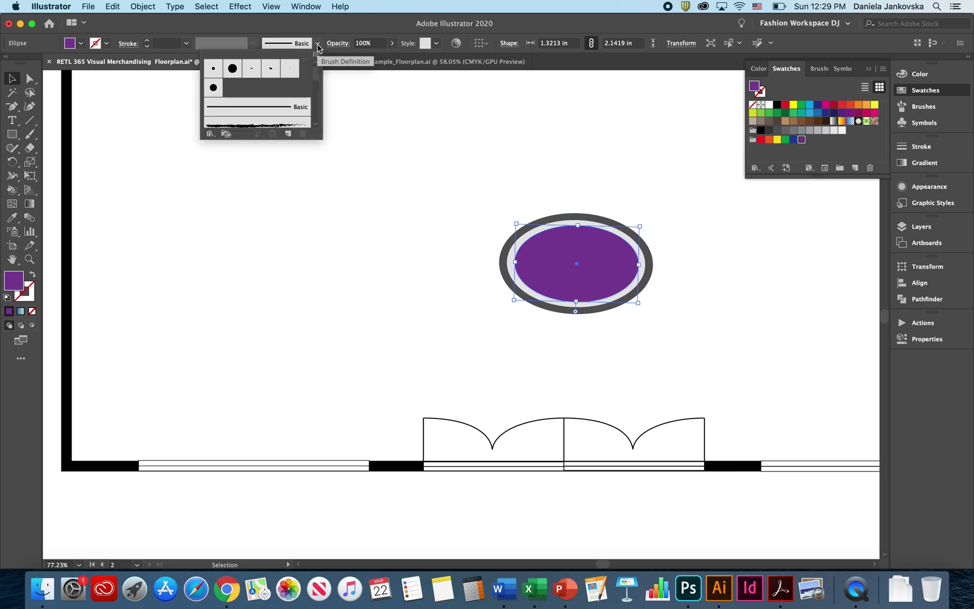
scroll(282, 98, down, 10)
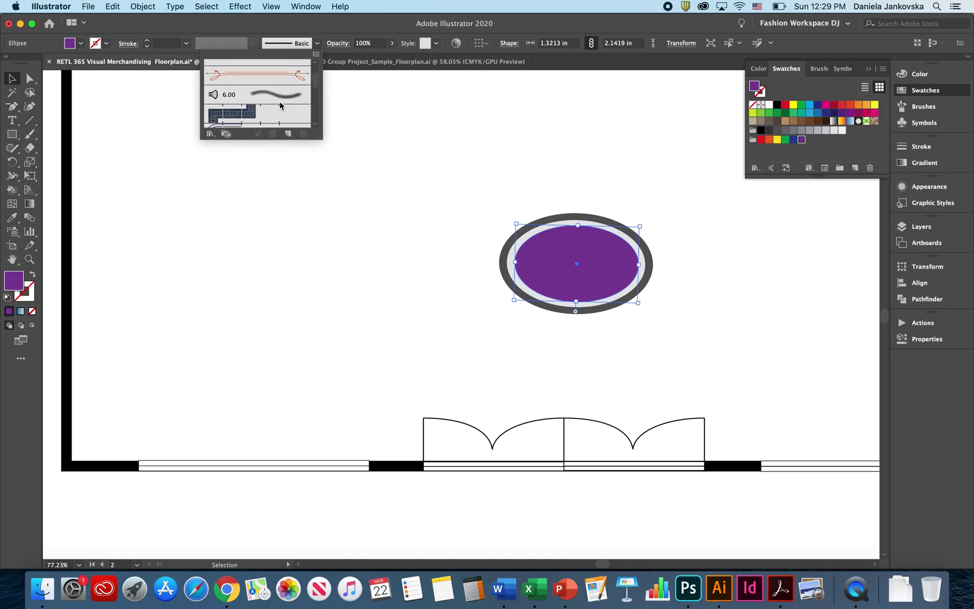
scroll(280, 105, down, 5)
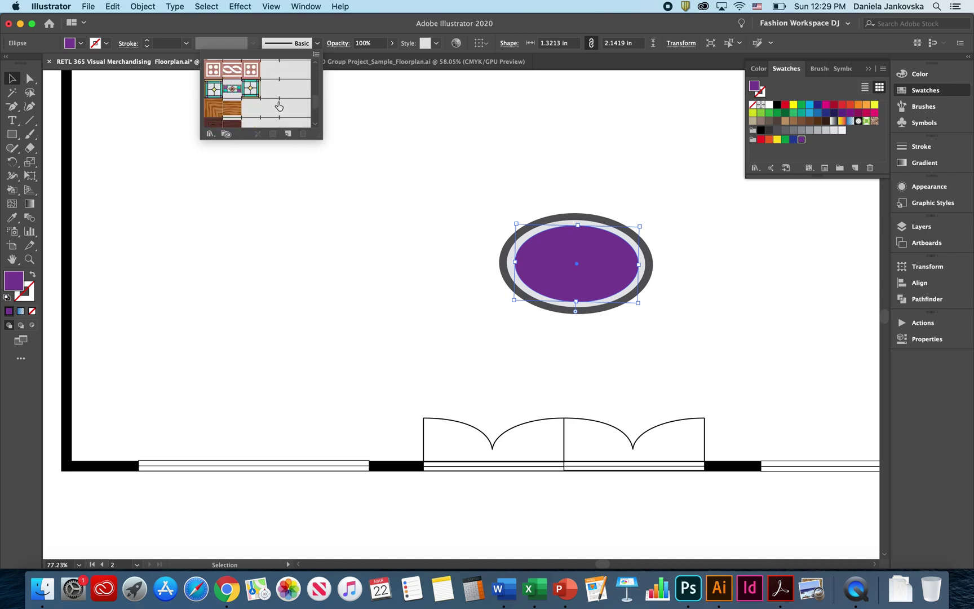
scroll(242, 111, down, 3)
scroll(241, 111, down, 2)
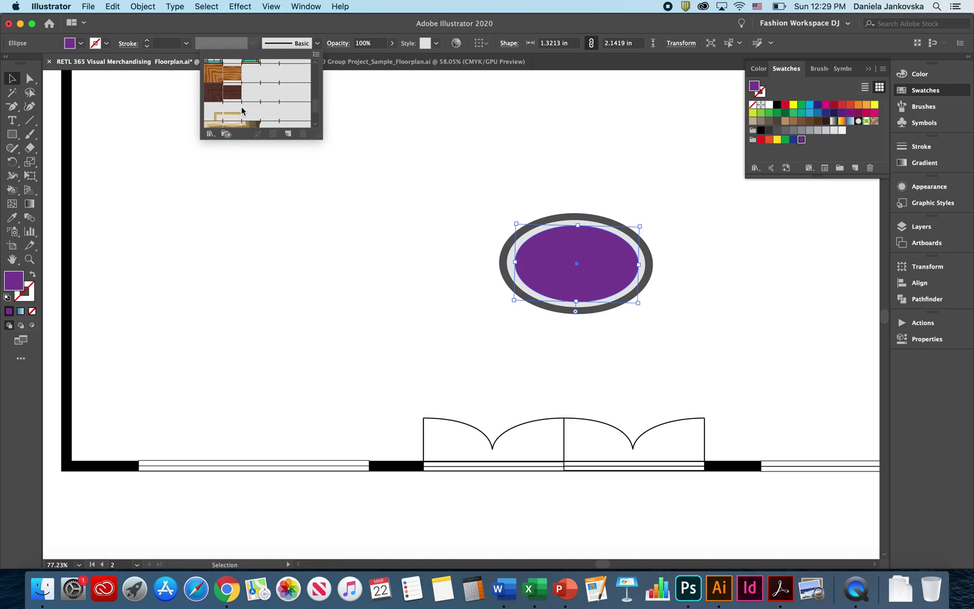
- Apply the dark wood-grain brush to the oval's outline
click(210, 134)
mouse_move(244, 176)
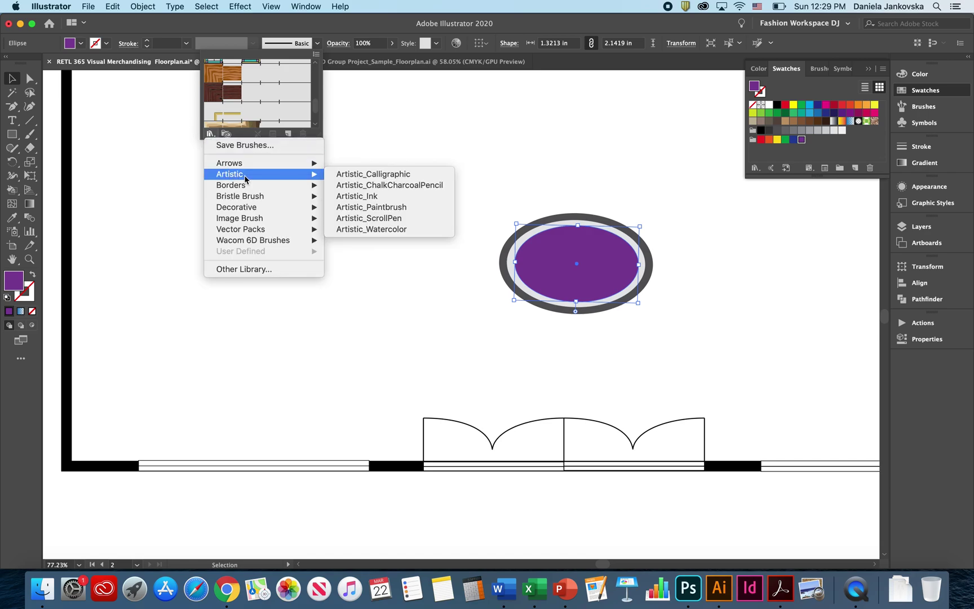
click(259, 92)
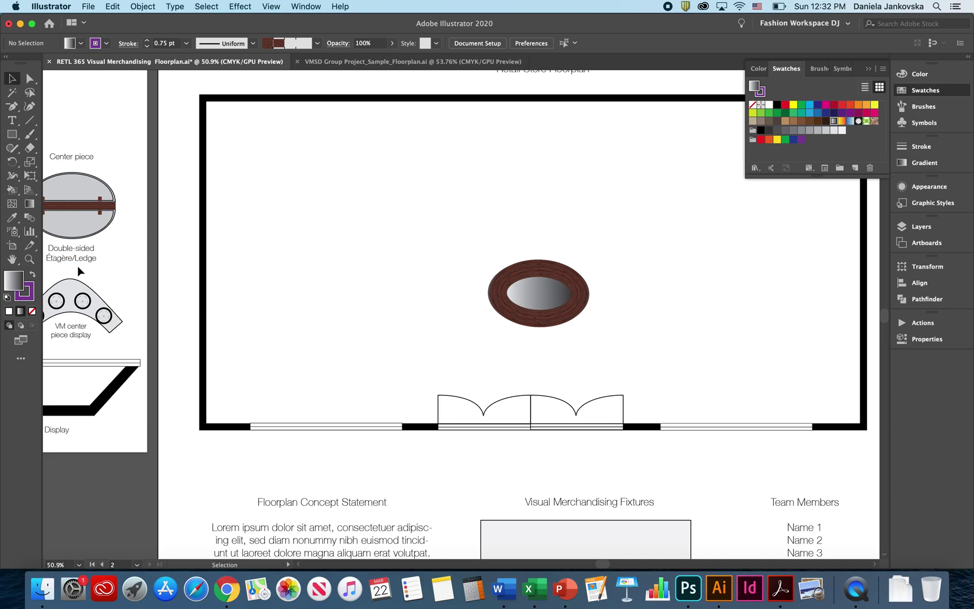
- Draw a horizontal line near the floor plan's top for a wood-grain bar
scroll(78, 271, left, 5)
scroll(78, 270, right, 5)
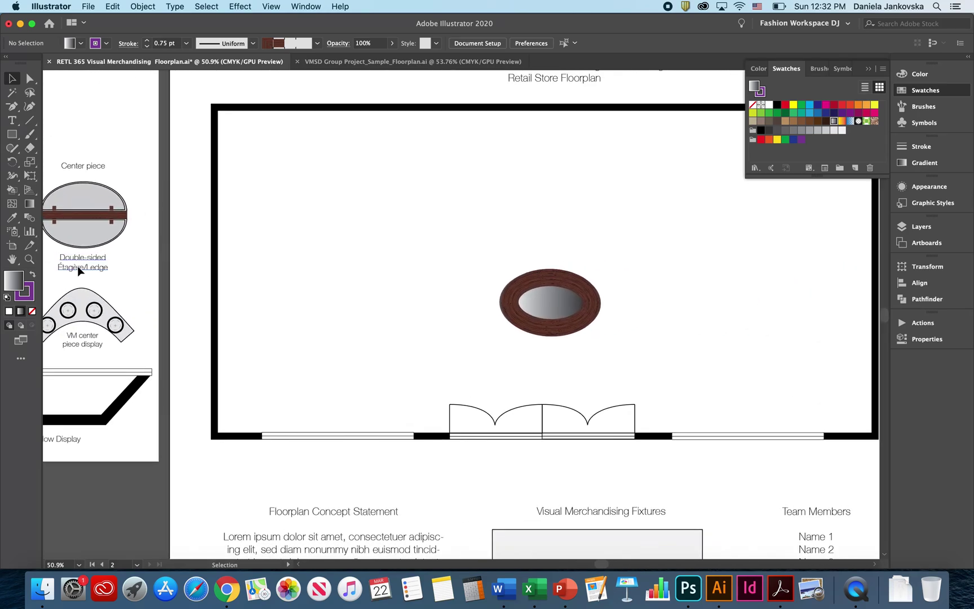
scroll(77, 265, right, 3)
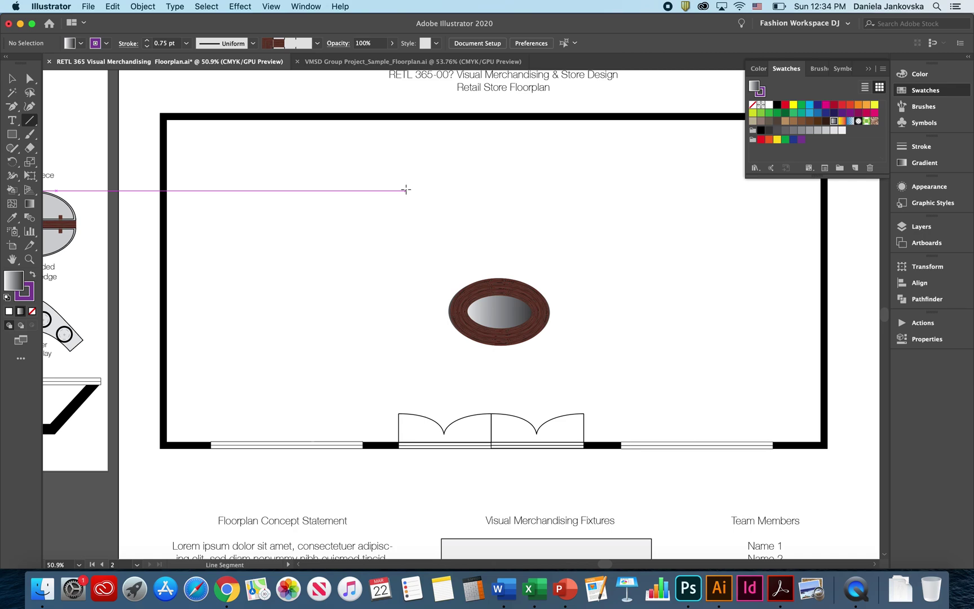
drag(406, 191, 580, 190)
click(317, 42)
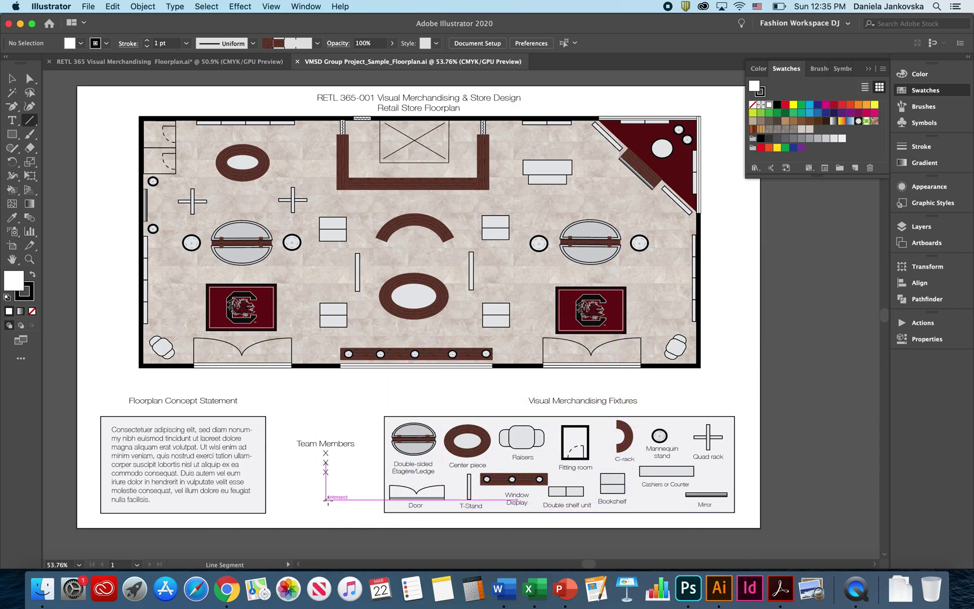
- Select the sample's floor rectangle, then return to the RETL 365 floorplan document
key(v)
scroll(283, 226, up, 1)
click(283, 225)
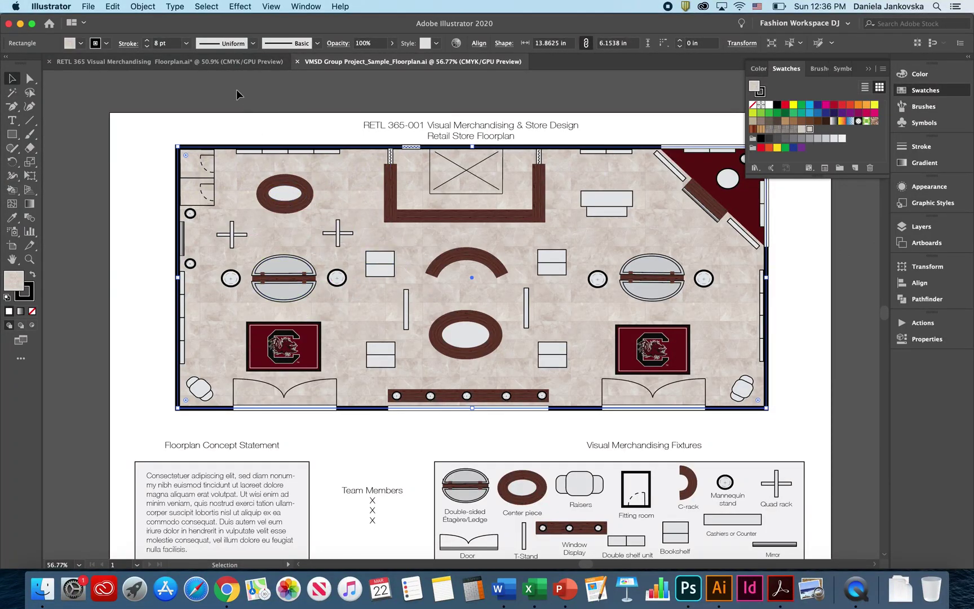
click(238, 63)
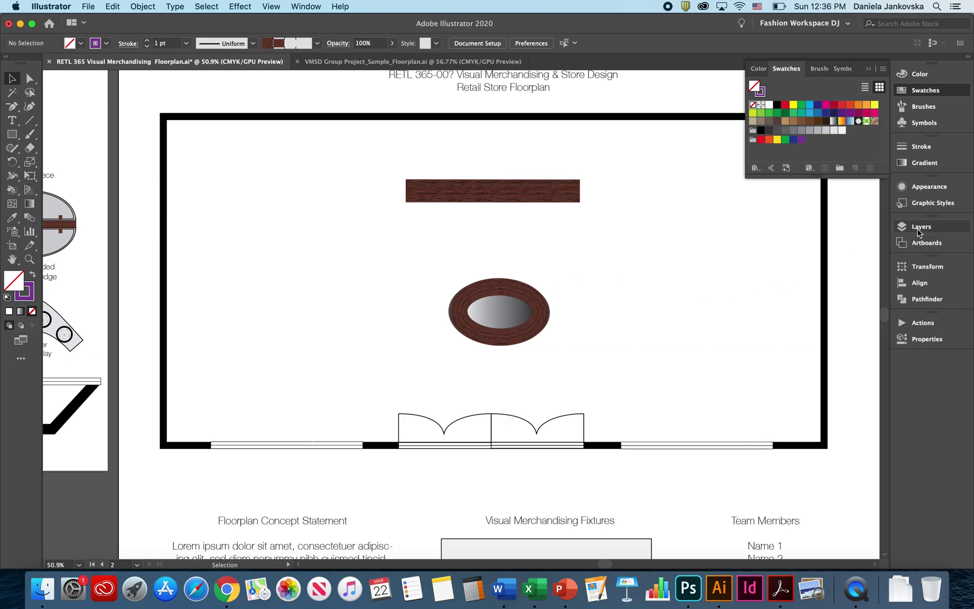
click(937, 227)
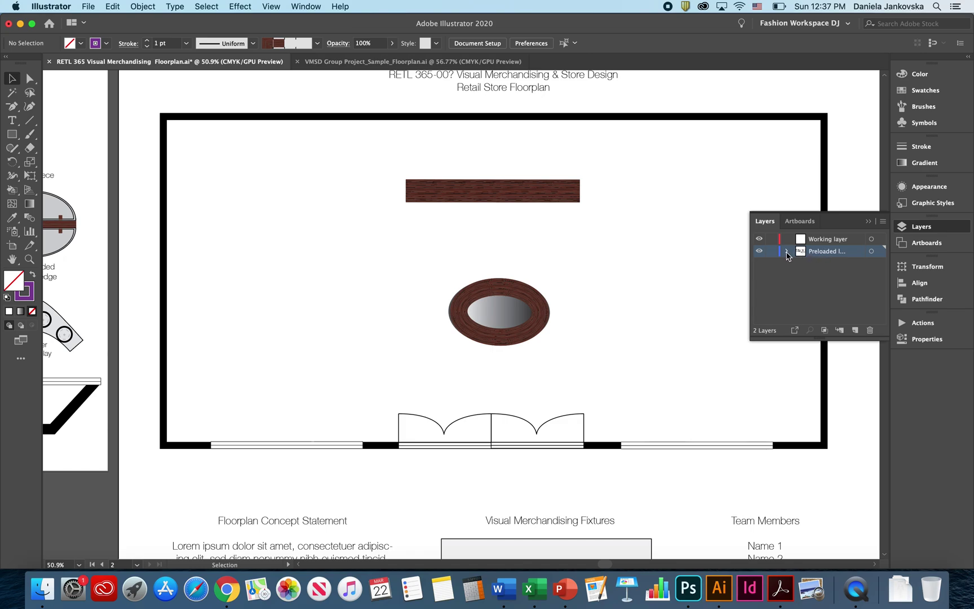
- Expand the Preloaded layer and unlock the floor plan's outer wall rectangle
click(786, 250)
scroll(787, 283, down, 1)
scroll(787, 283, down, 5)
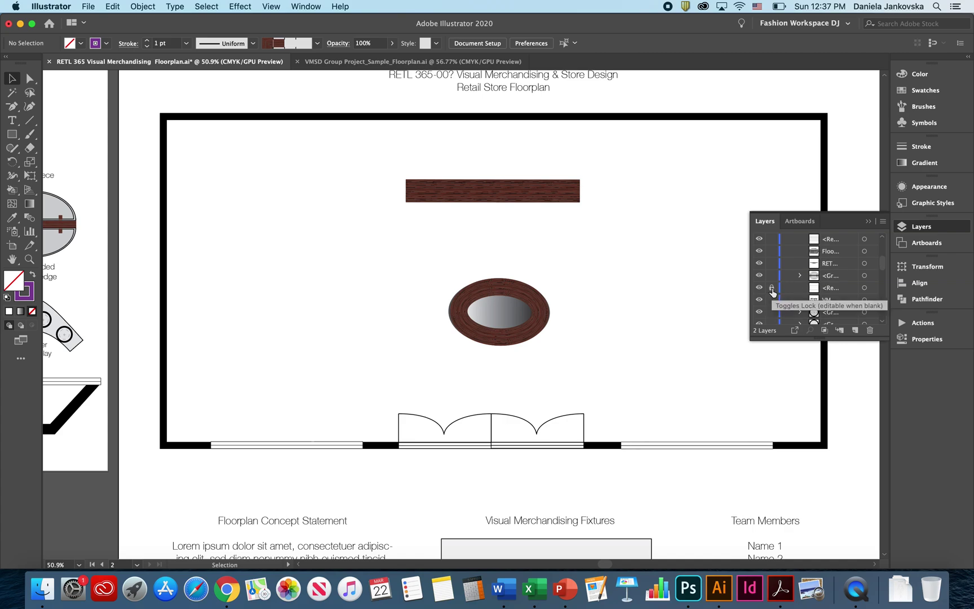
click(754, 116)
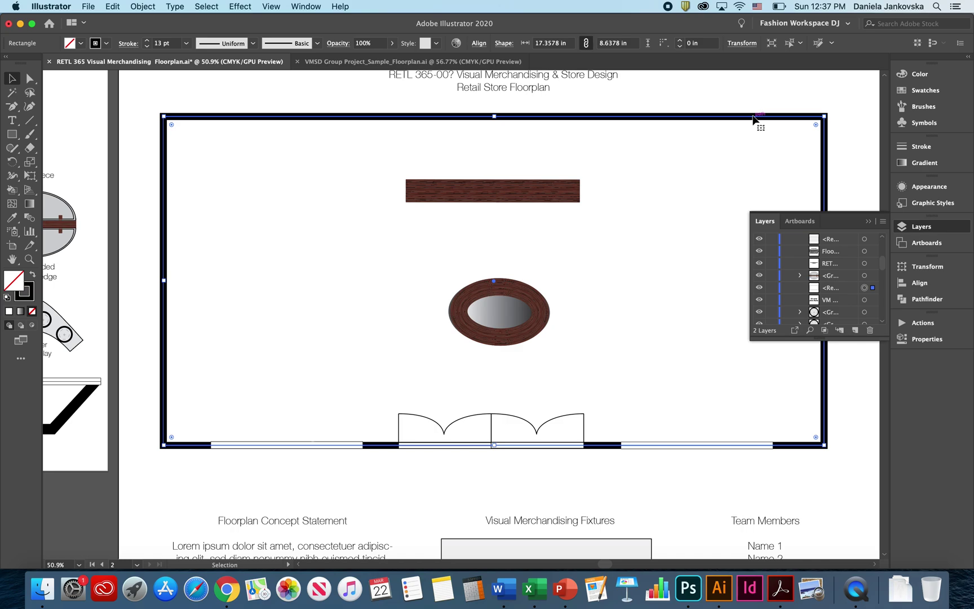
key(super+Tab)
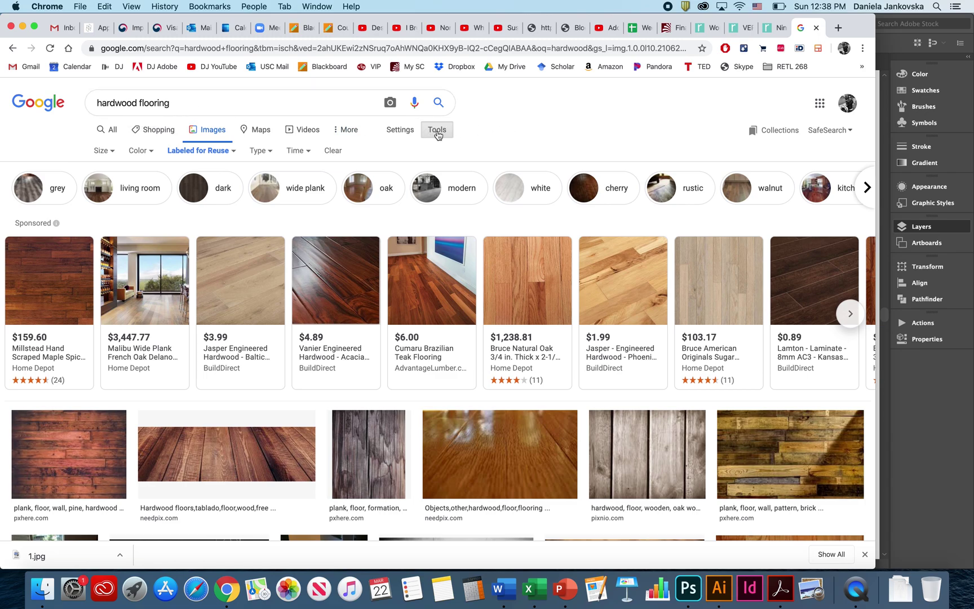
- Save the reuse-licensed Wood Floor Boards photo from the hardwood flooring results
click(228, 151)
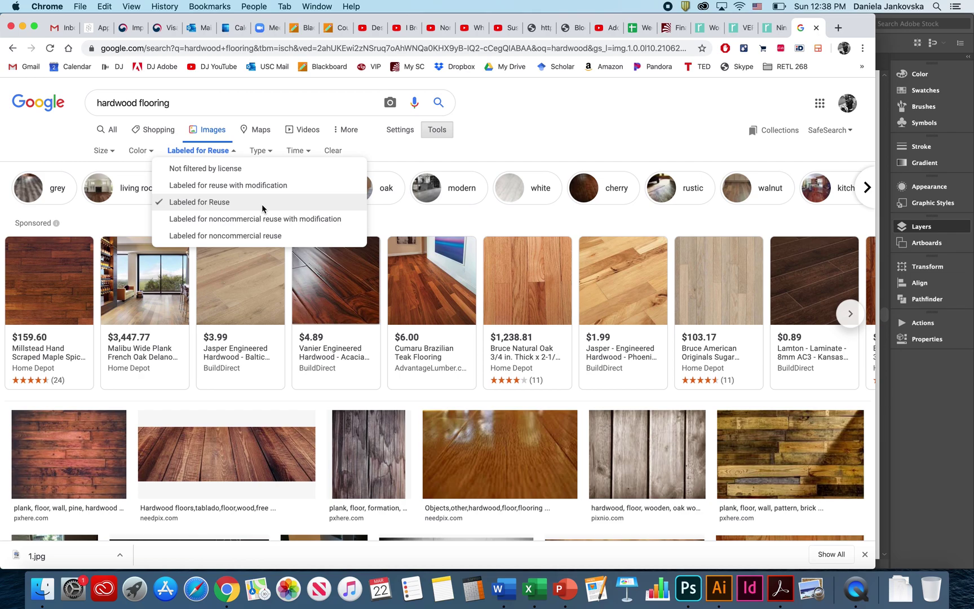
scroll(338, 310, down, 10)
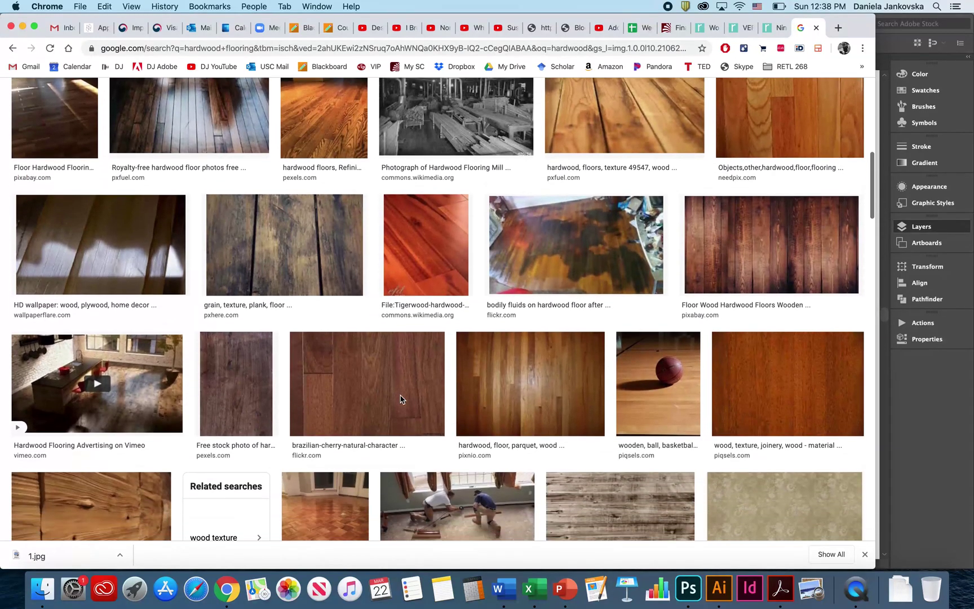
scroll(400, 399, down, 10)
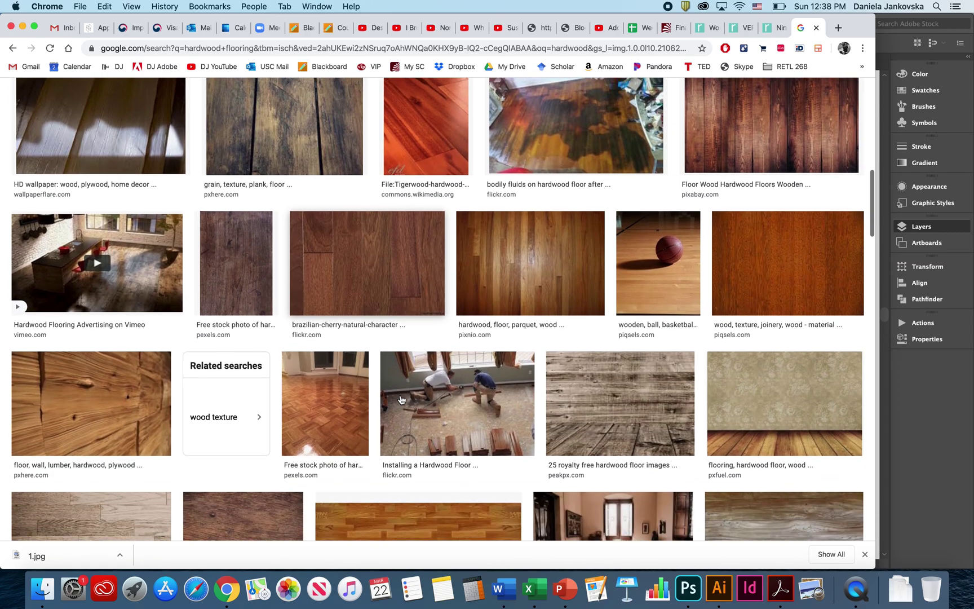
click(629, 278)
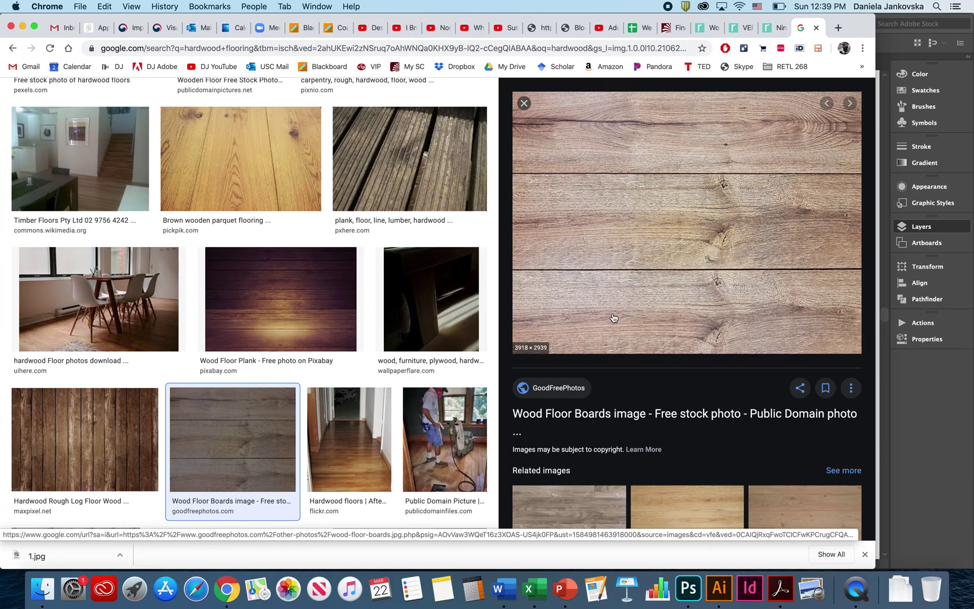
right_click(653, 253)
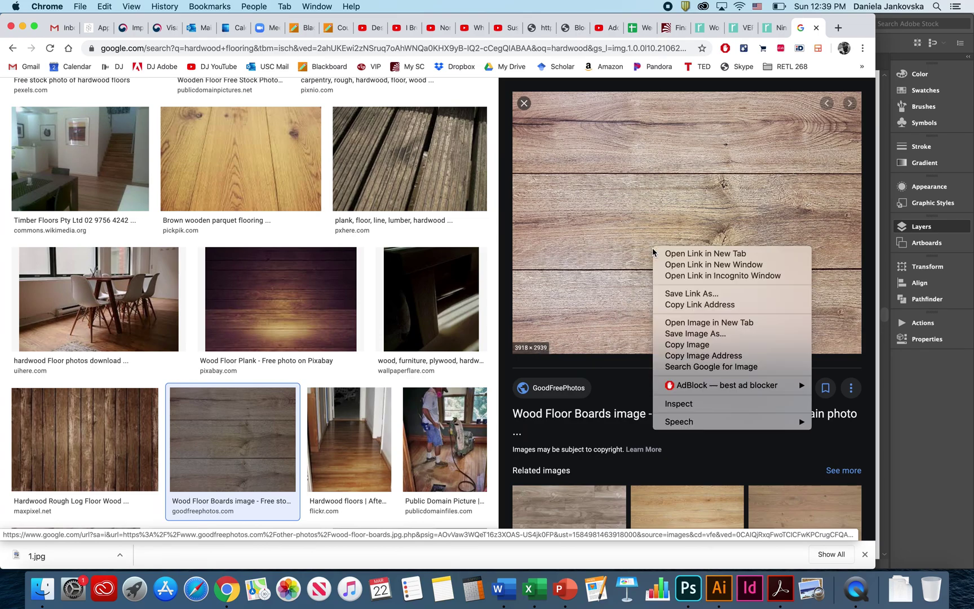
click(672, 333)
- Place the saved 2.jpg wood photo into the Illustrator floorplan
key(Return)
key(super+Tab)
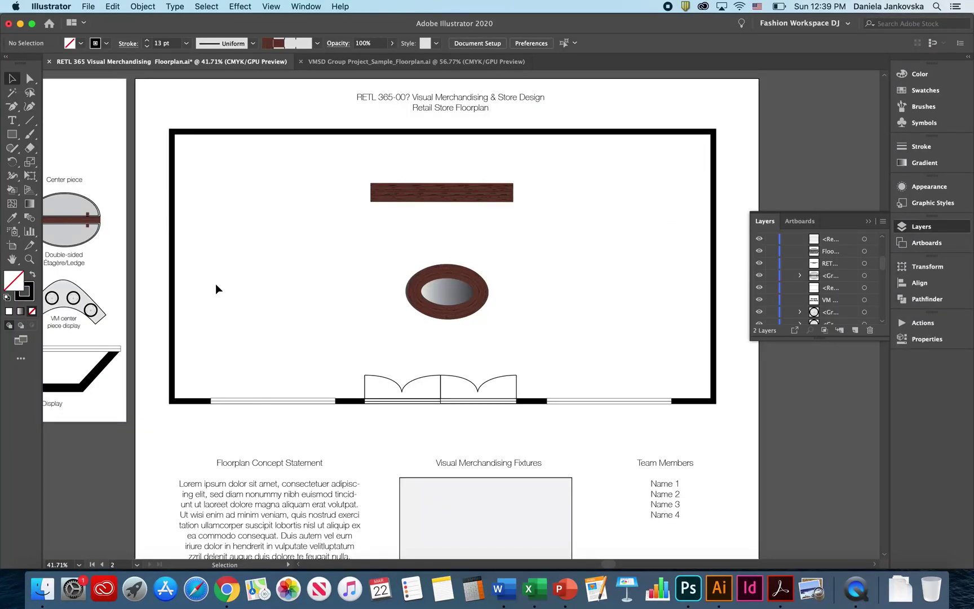
click(88, 5)
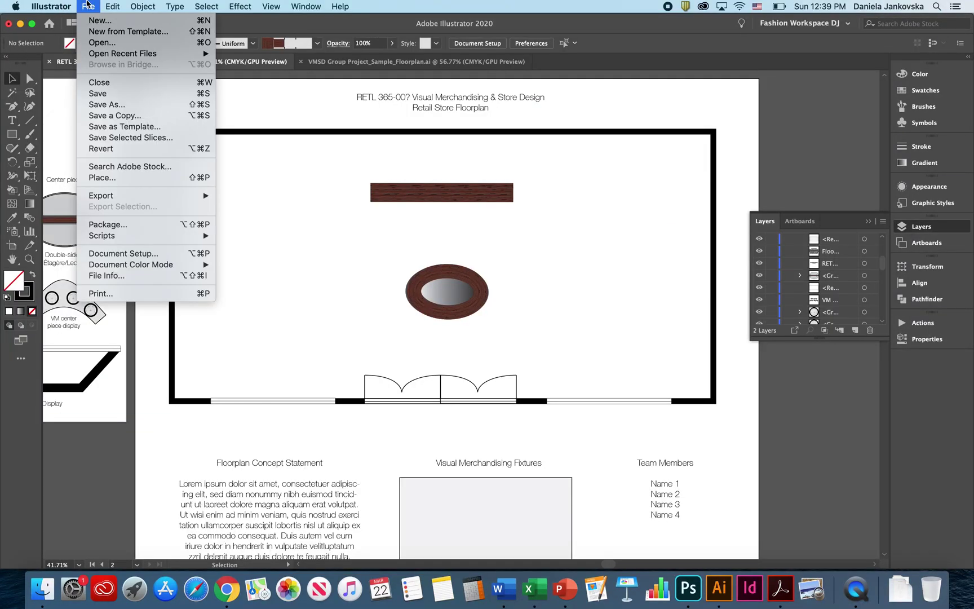
click(102, 177)
click(459, 137)
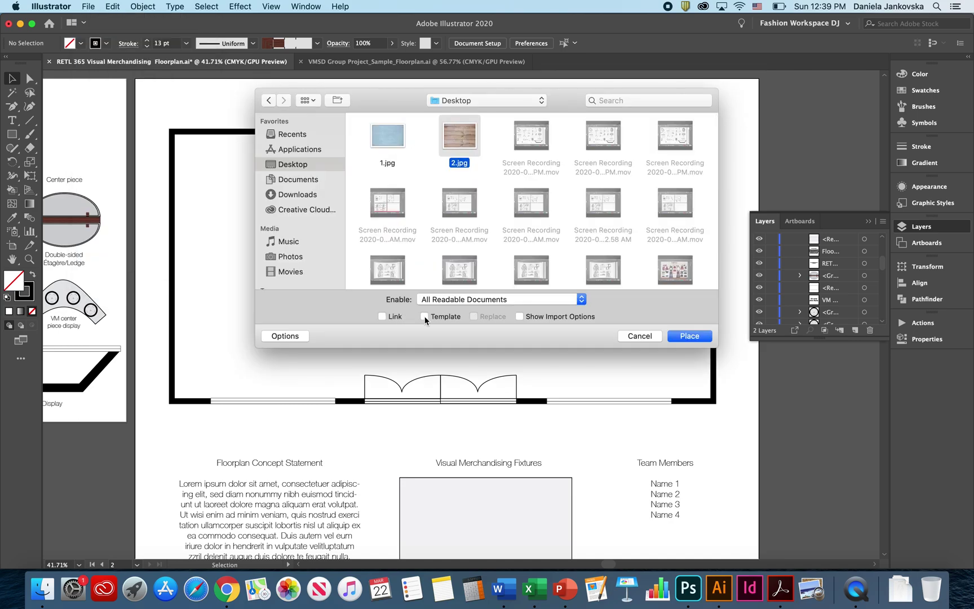
click(688, 336)
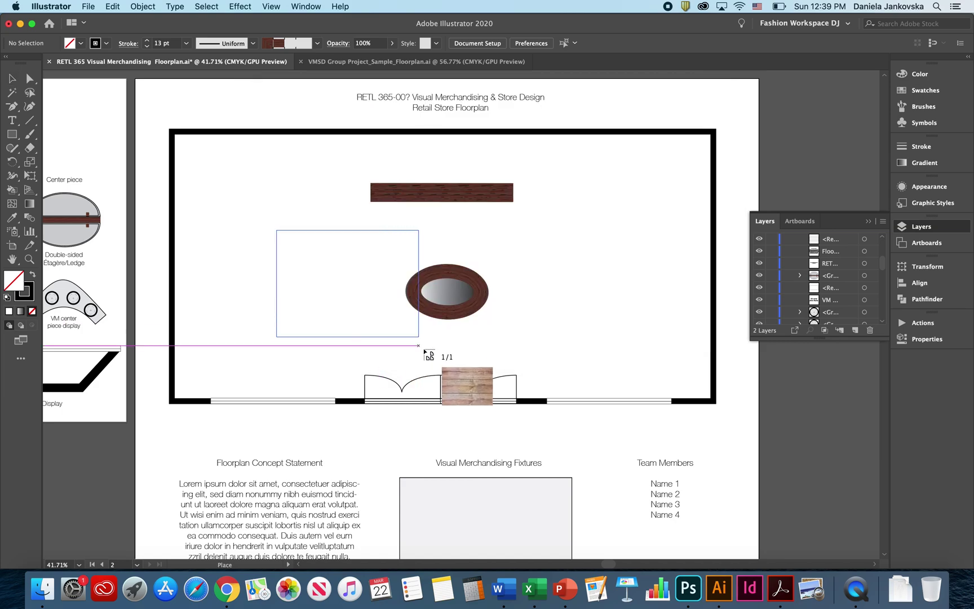
- Position the wood photo beside the oval and scale it proportionally to about 3.66 × 2.75 in
drag(428, 352, 452, 365)
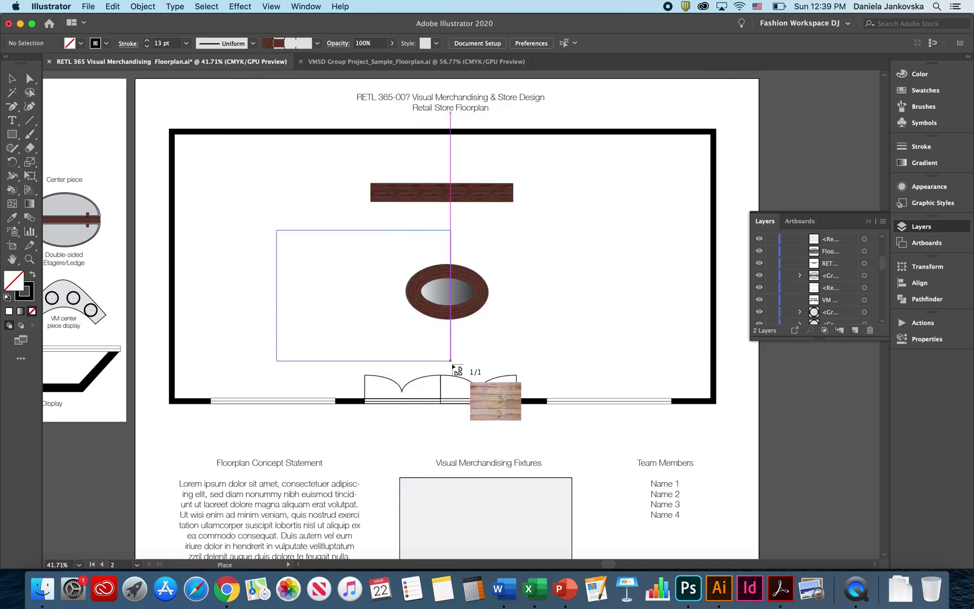
drag(452, 366, 452, 363)
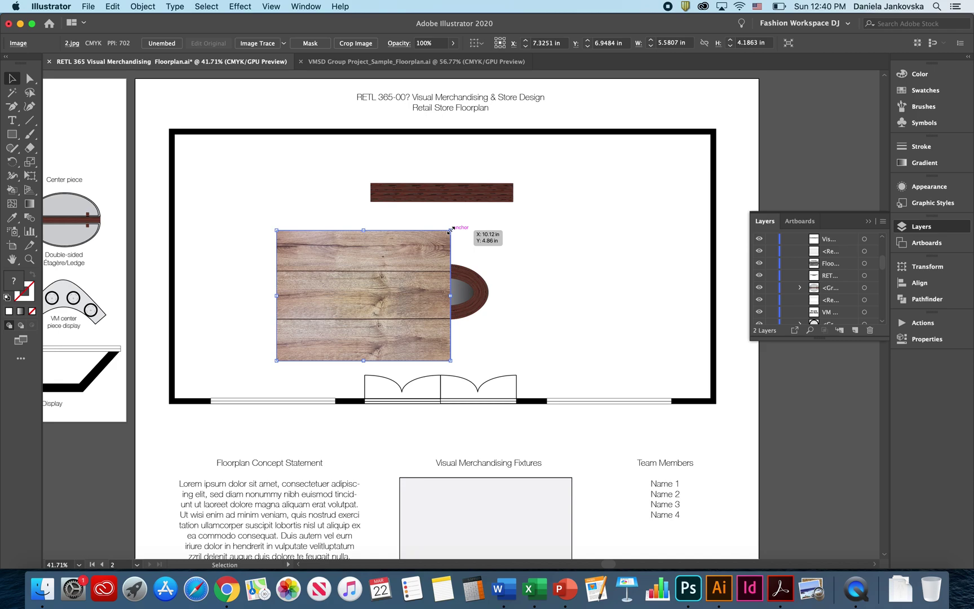
key(shift)
drag(451, 229, 391, 275)
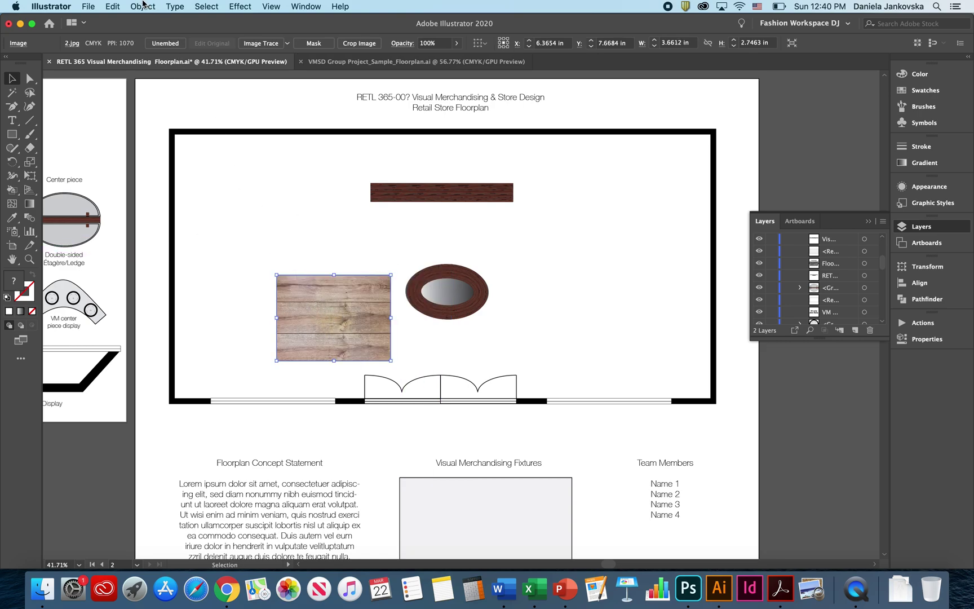
click(143, 5)
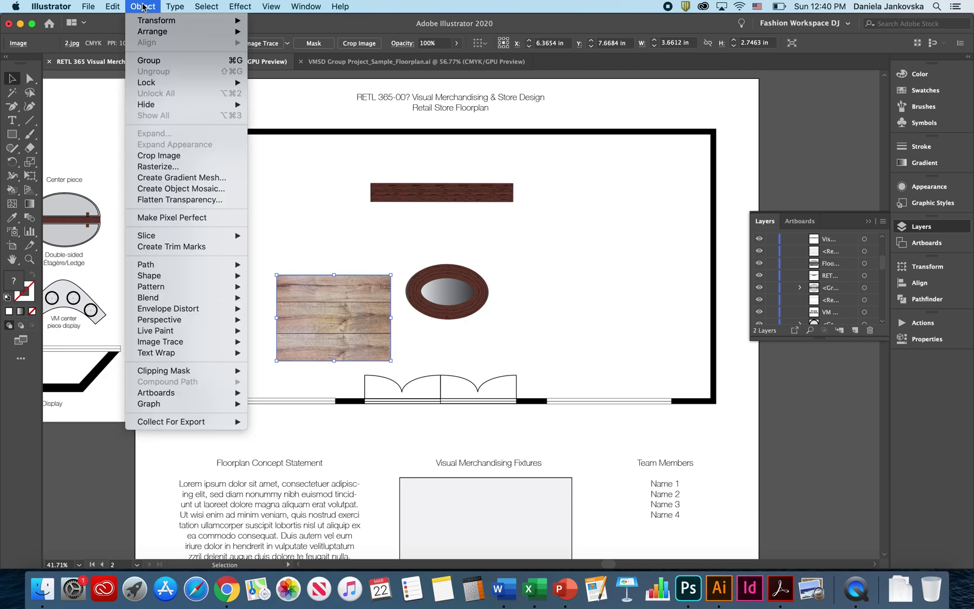
- Make a 'New Pattern' swatch from the wood-plank photo, tiled at 3.6612 × 2.7463 in
mouse_move(190, 288)
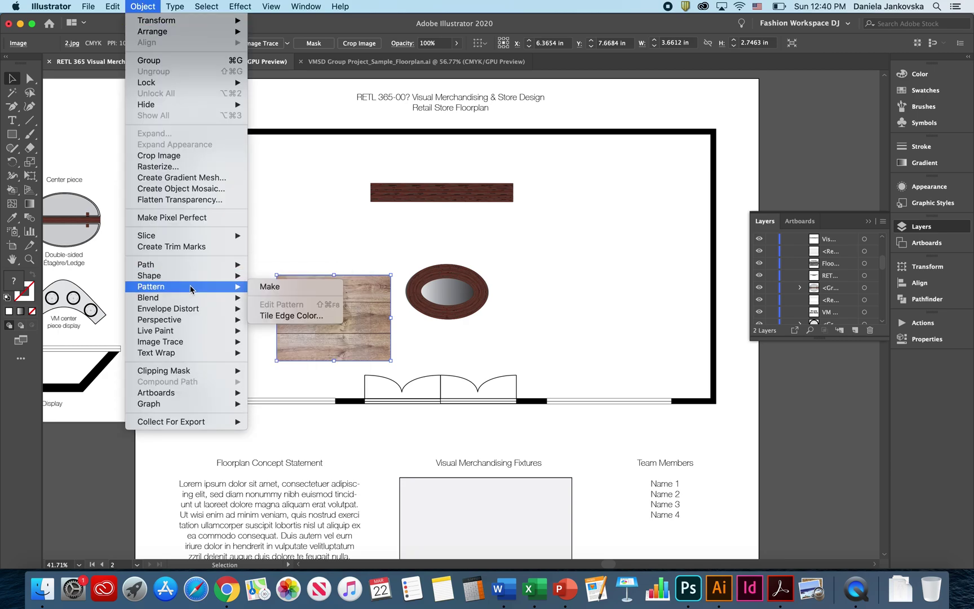
click(286, 292)
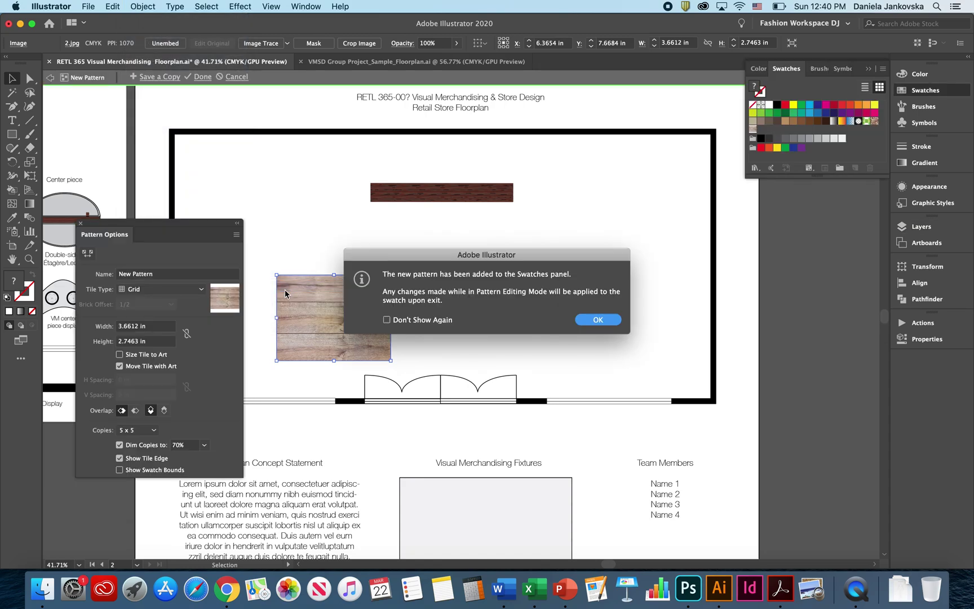
click(616, 321)
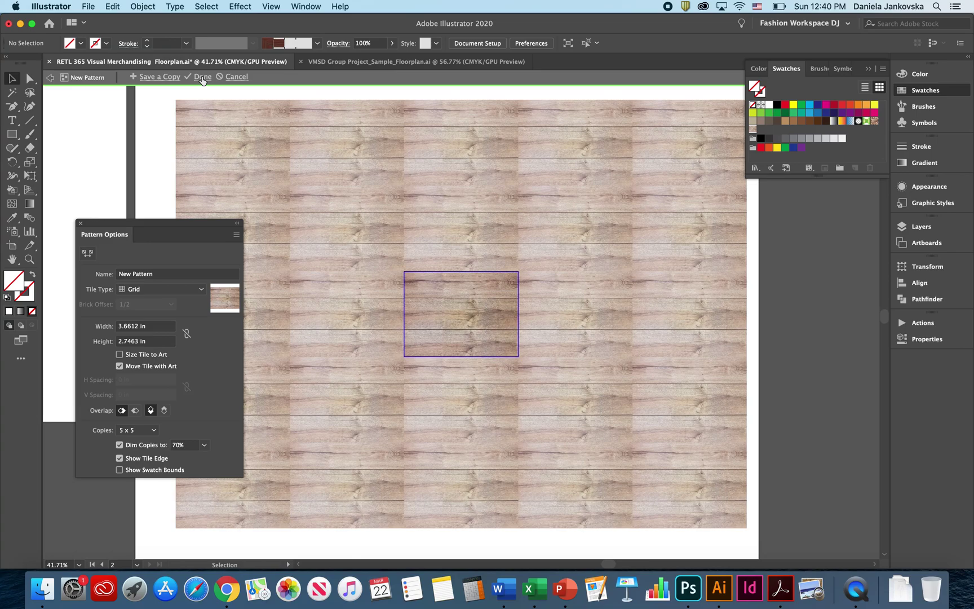
click(203, 78)
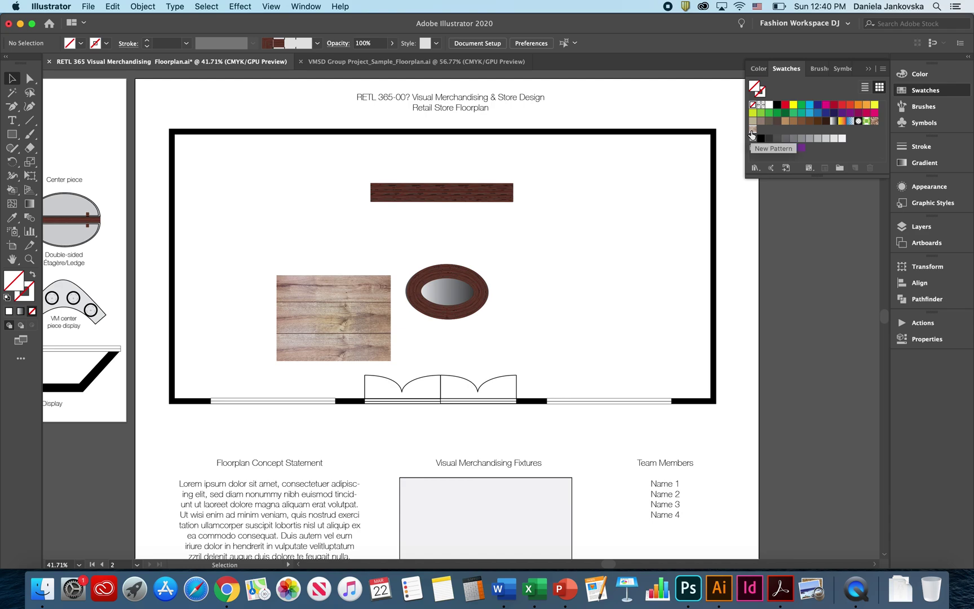
- Fill the floor rectangle with New Pattern, then shrink the wood photo to about half size
key(cmd+z)
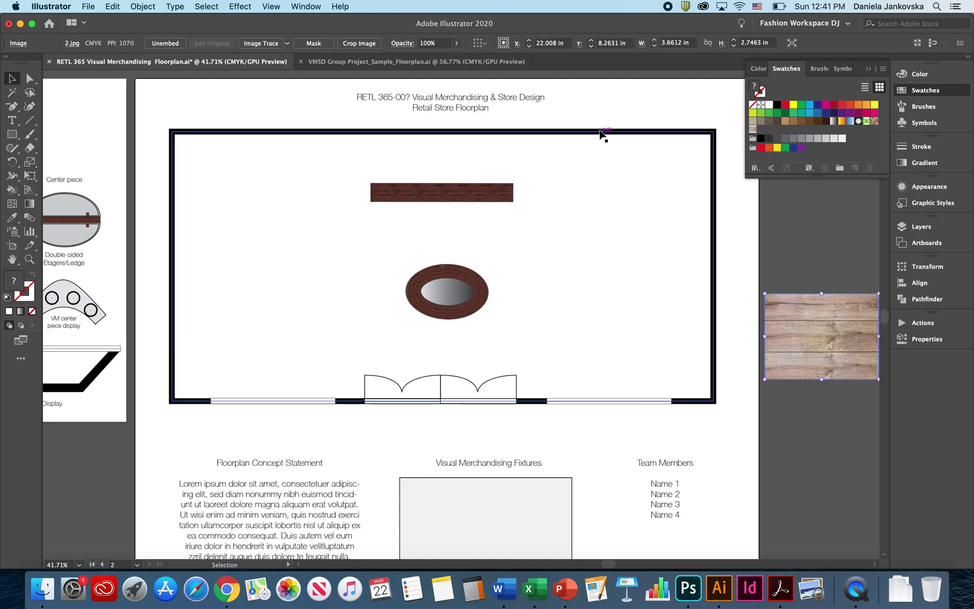
click(602, 133)
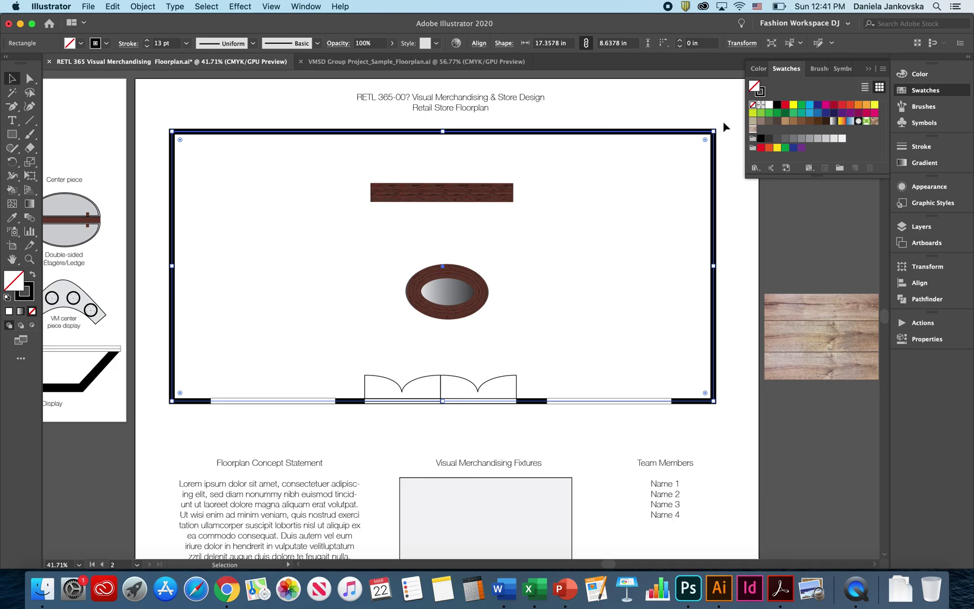
click(753, 130)
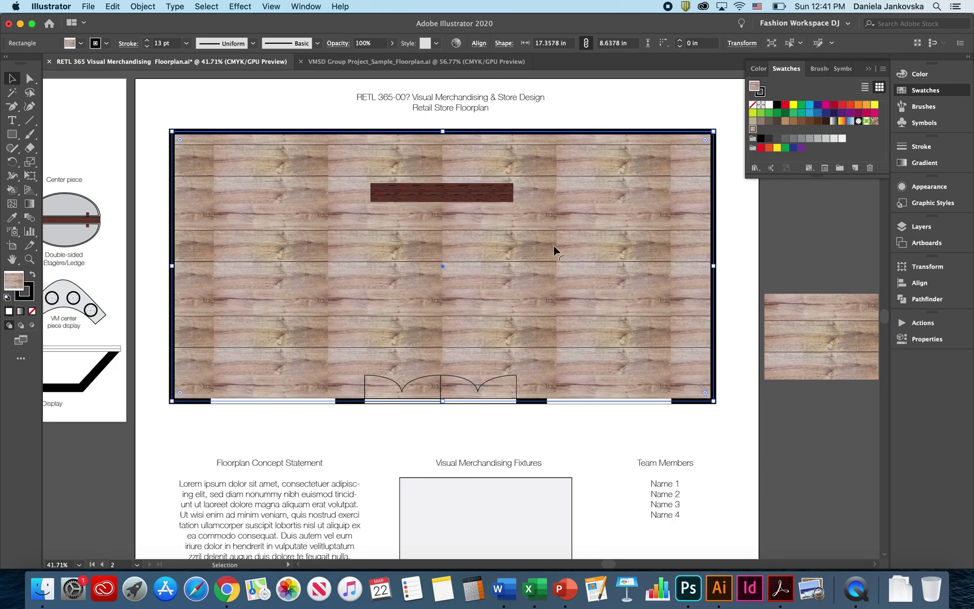
click(794, 315)
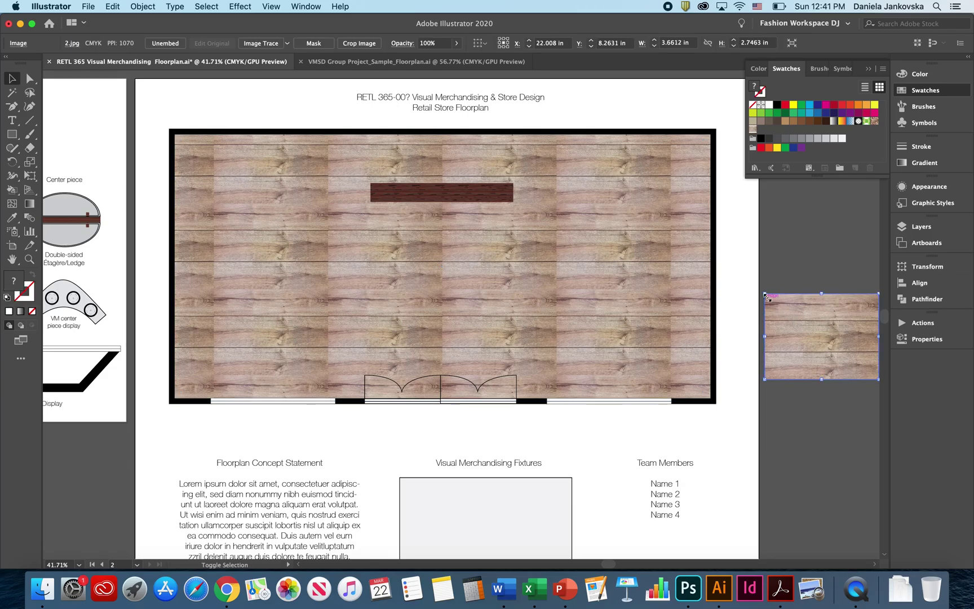
drag(765, 295, 819, 333)
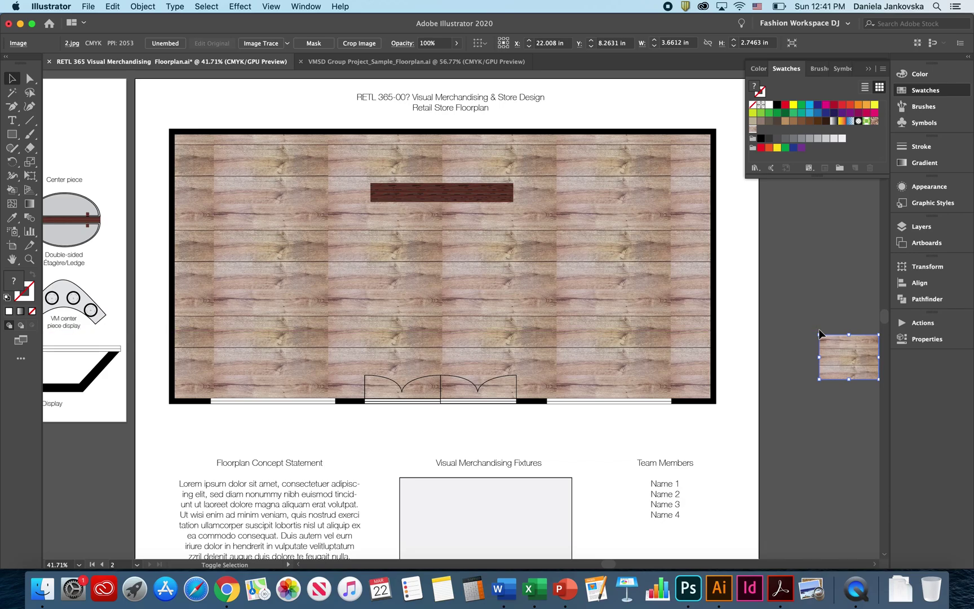
- Make New Pattern 2 from the smaller photo and fill the floor rectangle with it
click(144, 6)
mouse_move(172, 286)
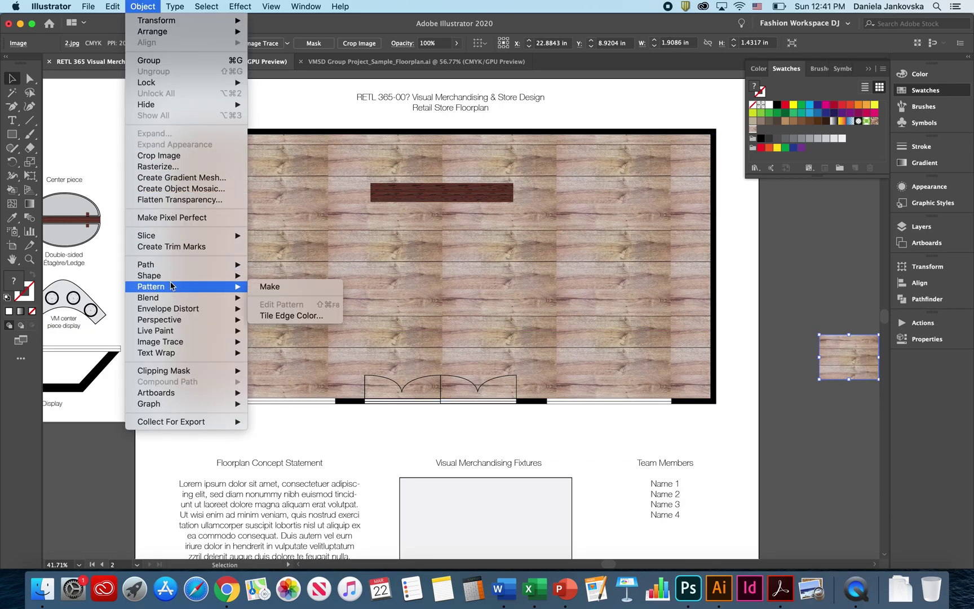
click(268, 289)
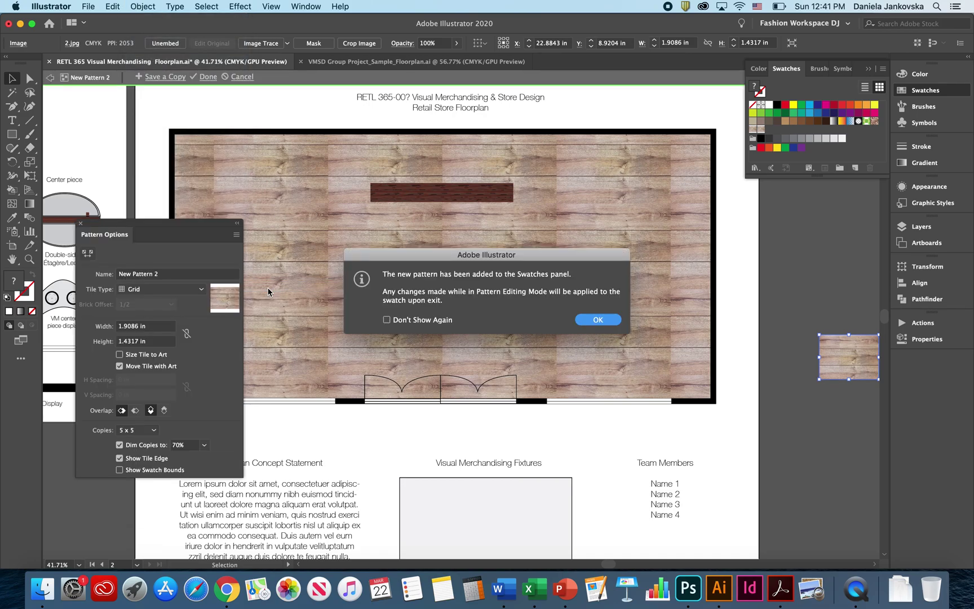
click(595, 320)
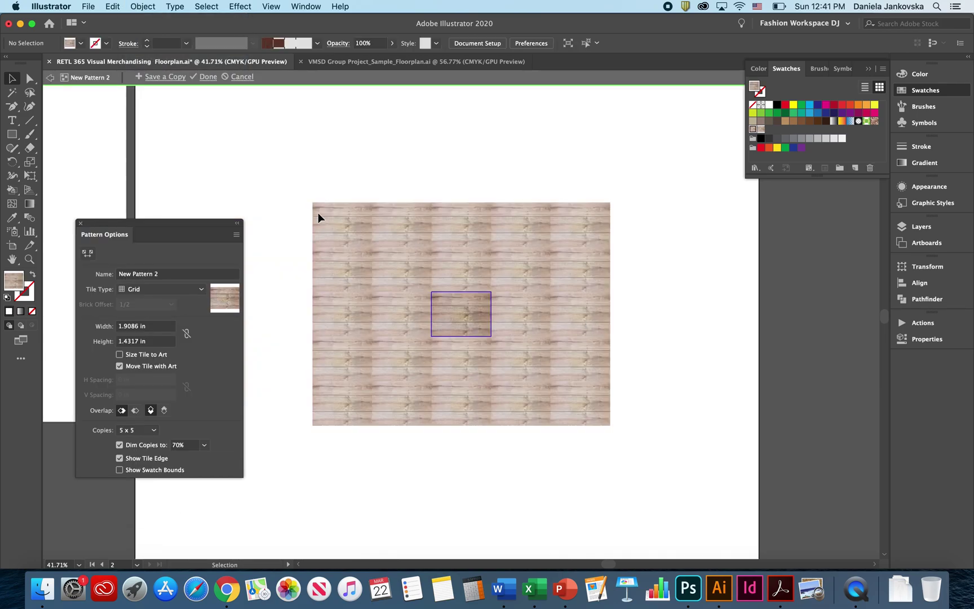
click(208, 77)
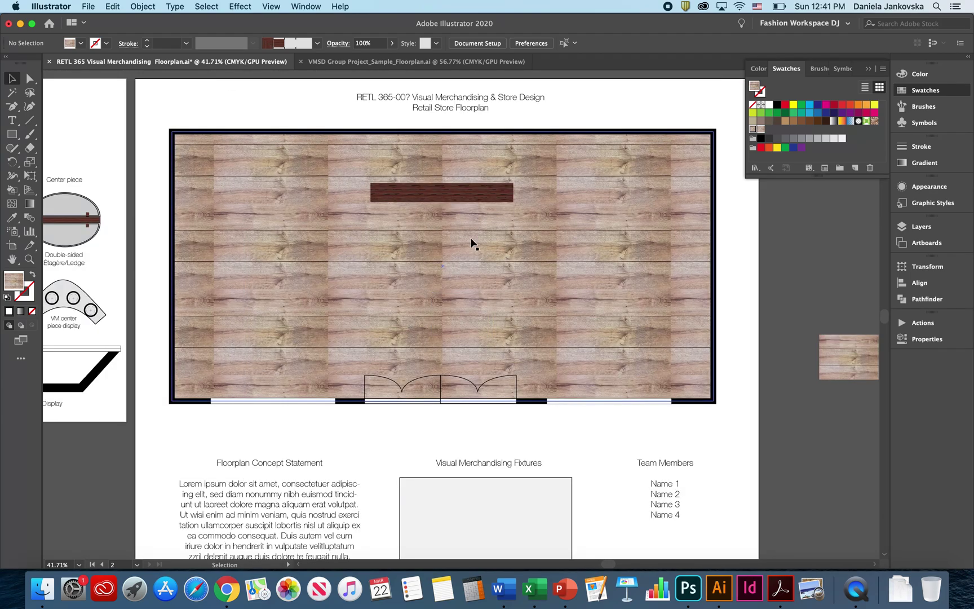
click(630, 136)
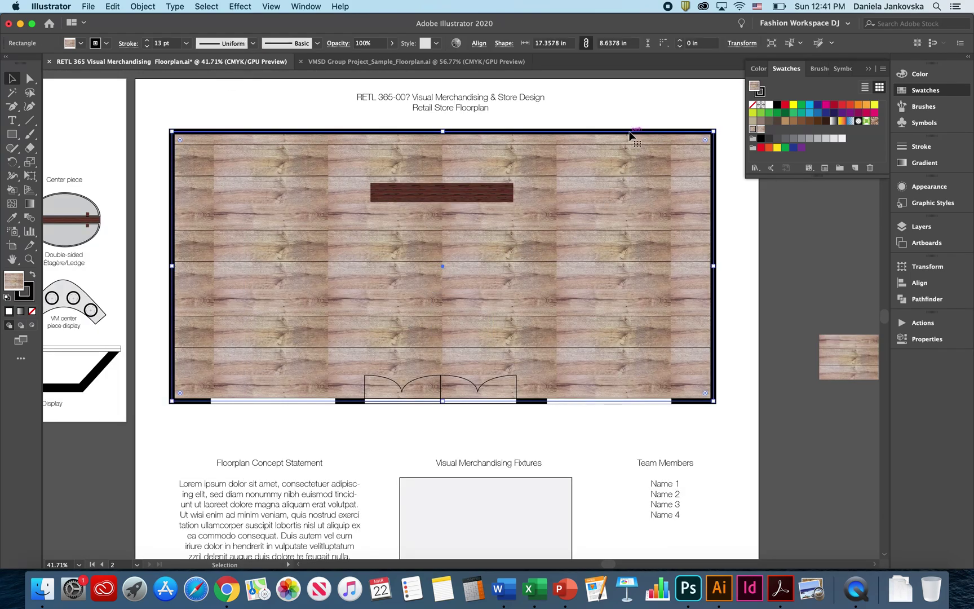
click(761, 130)
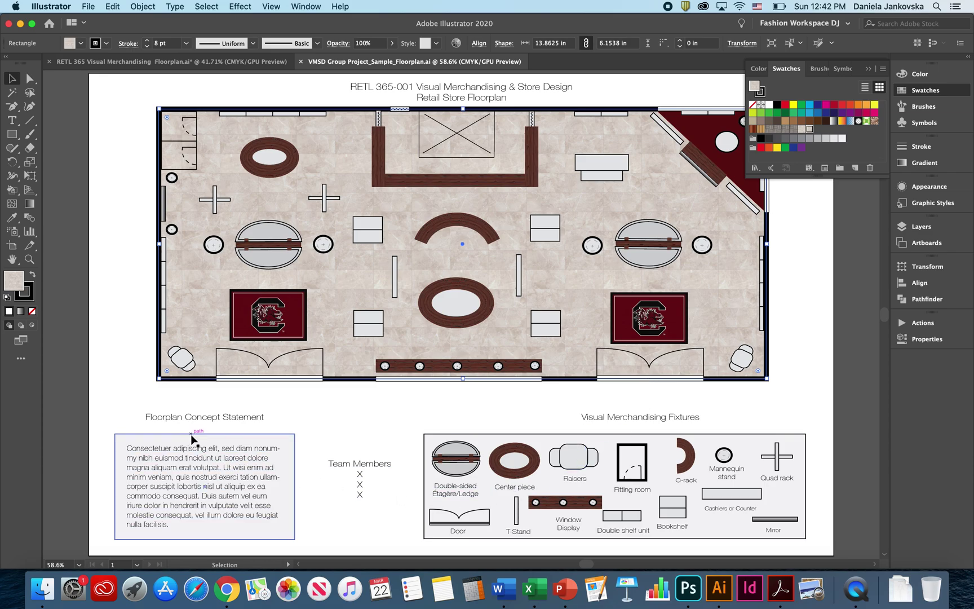
- Bring up Save As for the floorplan, leaving the format at Adobe Illustrator (ai)
click(86, 6)
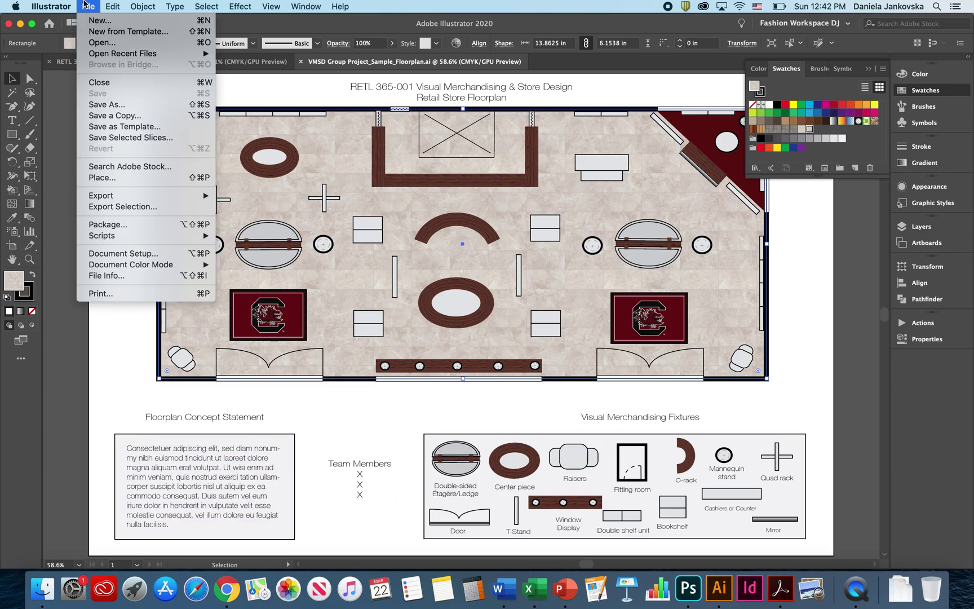
click(117, 107)
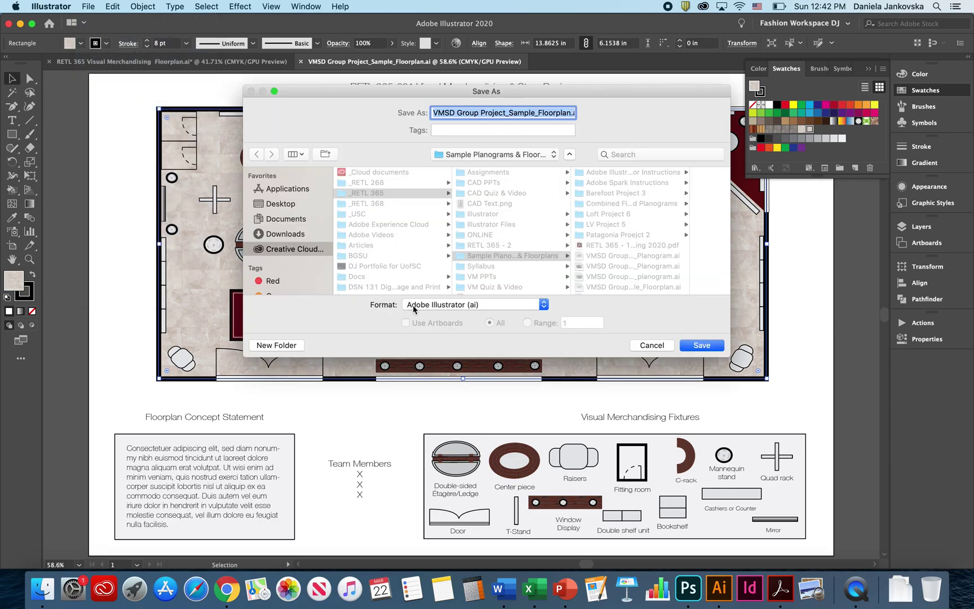
click(445, 305)
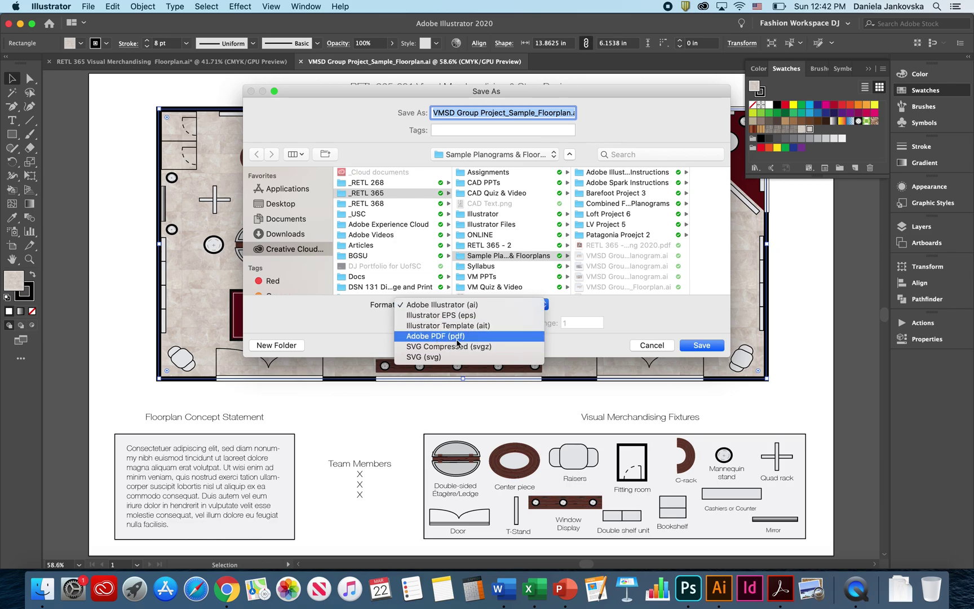
click(573, 333)
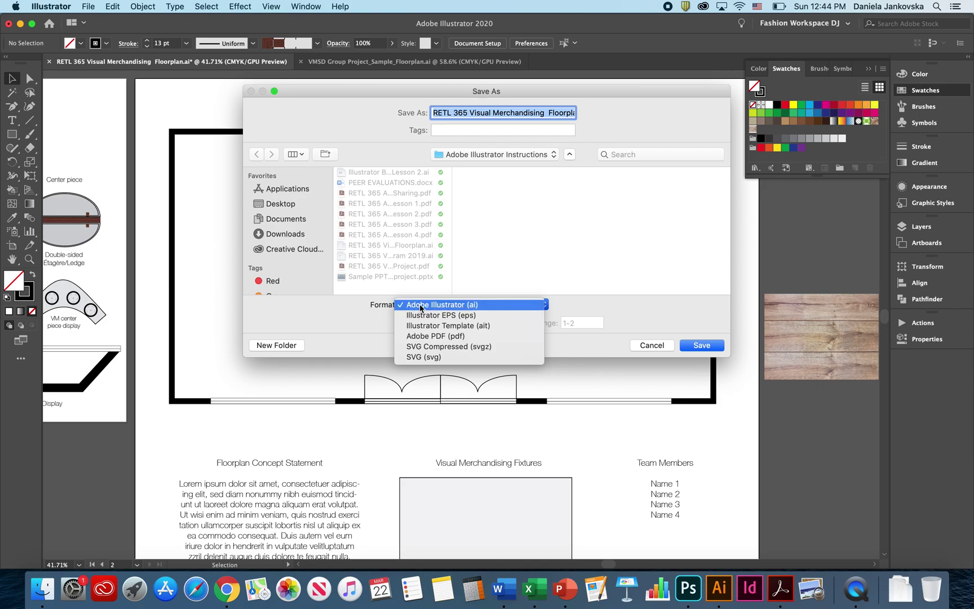
- Switch the save format to Adobe PDF (pdf) with the artboard Range set to 2
click(476, 337)
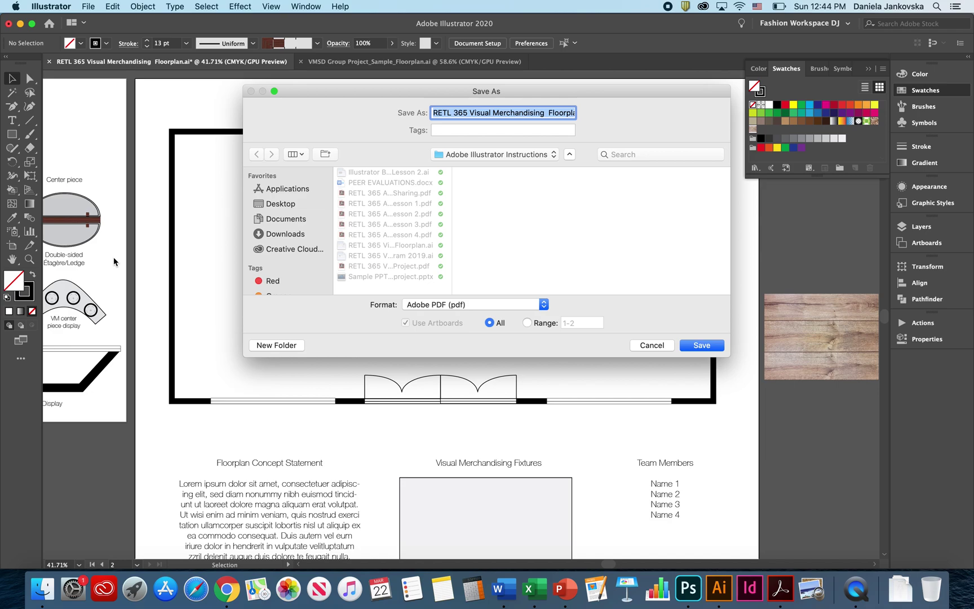
click(527, 323)
click(562, 323)
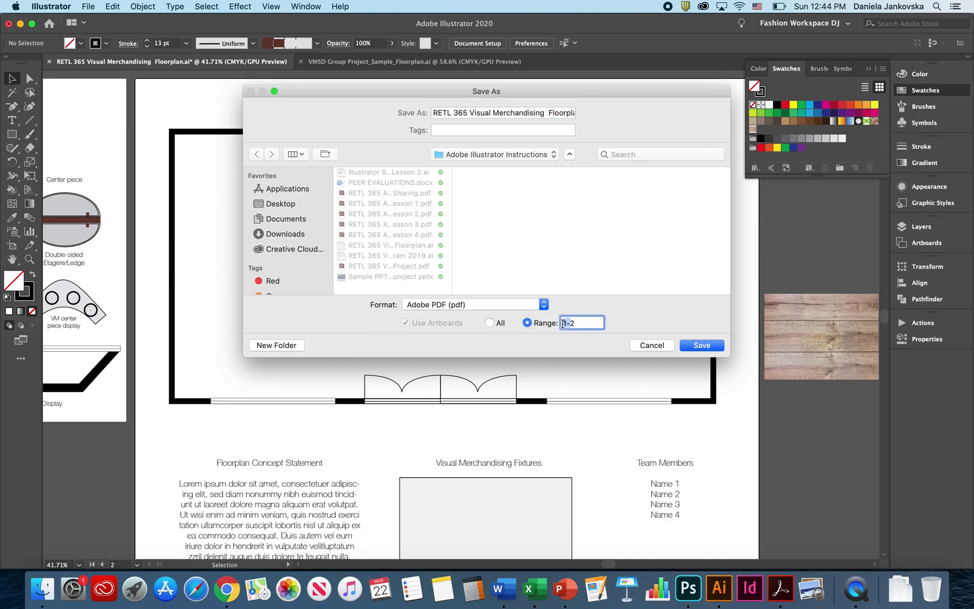
key(BackSpace)
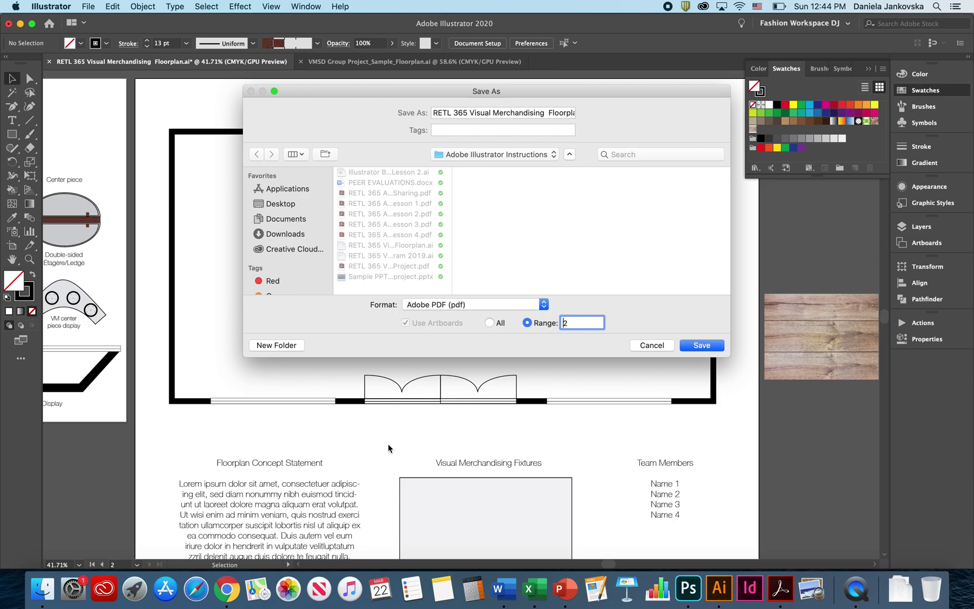